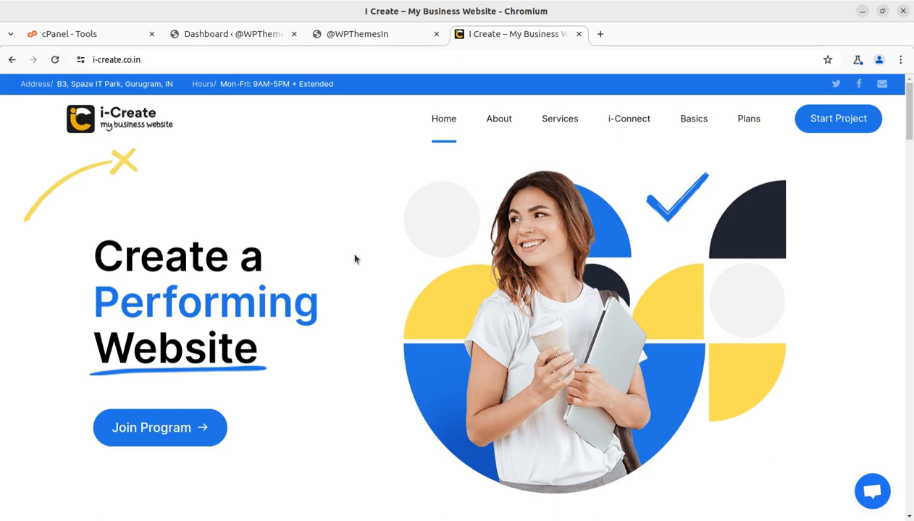
- Review the article heading and highlight its '(3 Methods)' part
scroll(354, 258, "down", 5)
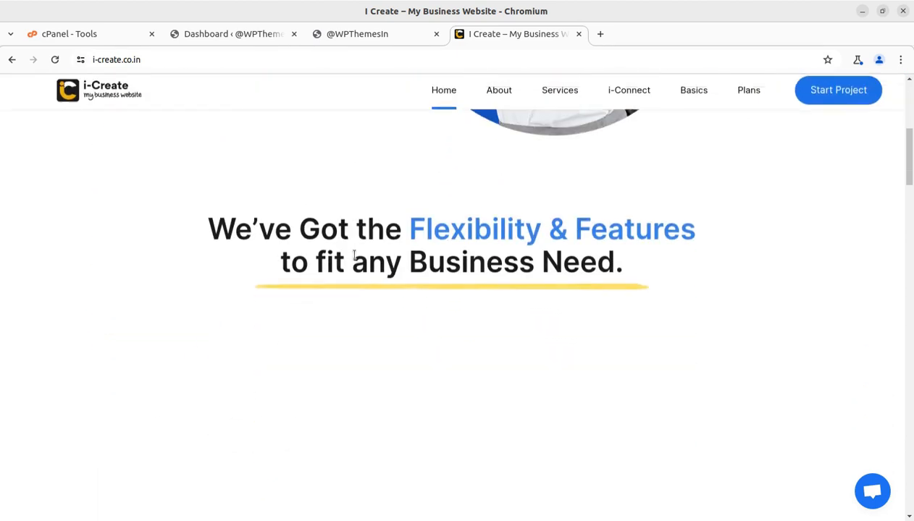
scroll(355, 258, "up", 5)
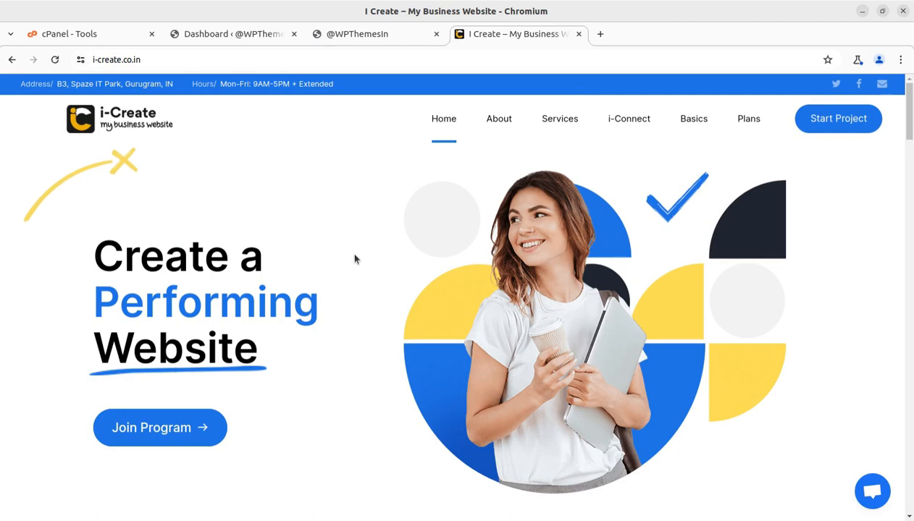
scroll(362, 259, "down", 3)
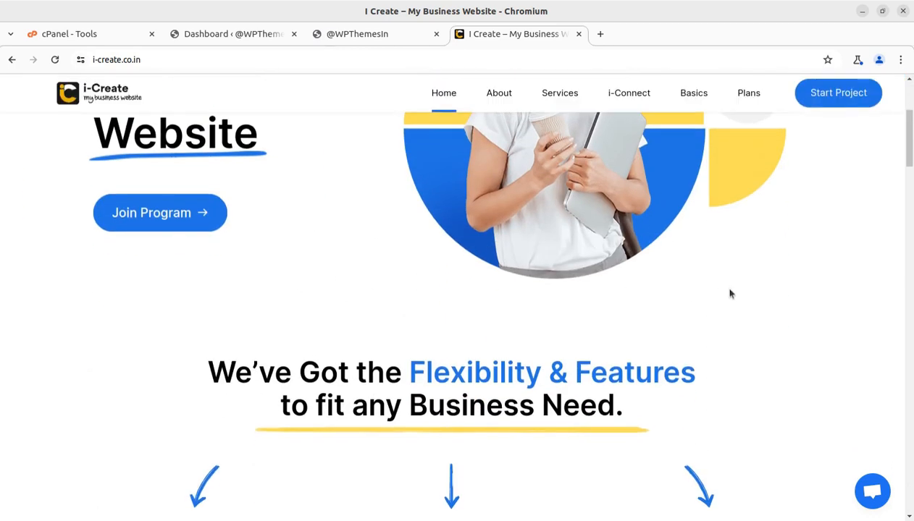
scroll(782, 295, "down", 2)
scroll(757, 293, "down", 3)
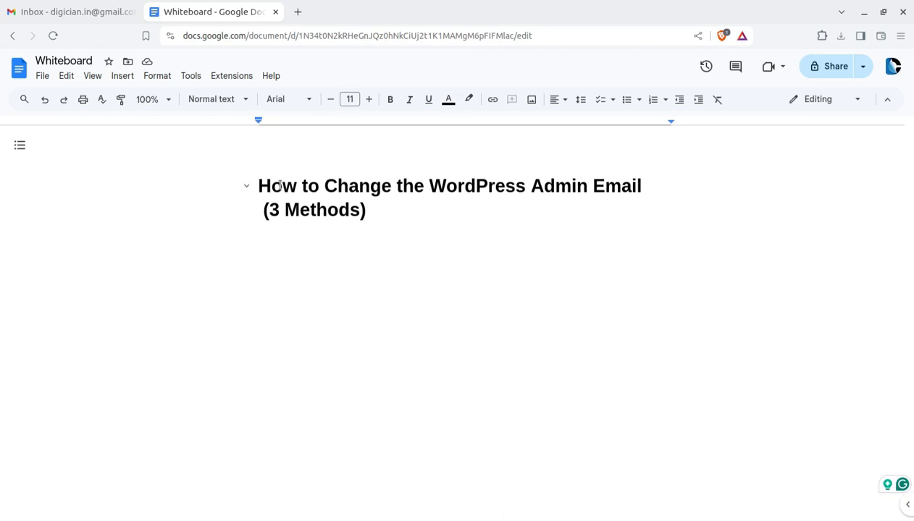
left_click_drag(270, 186, 649, 192)
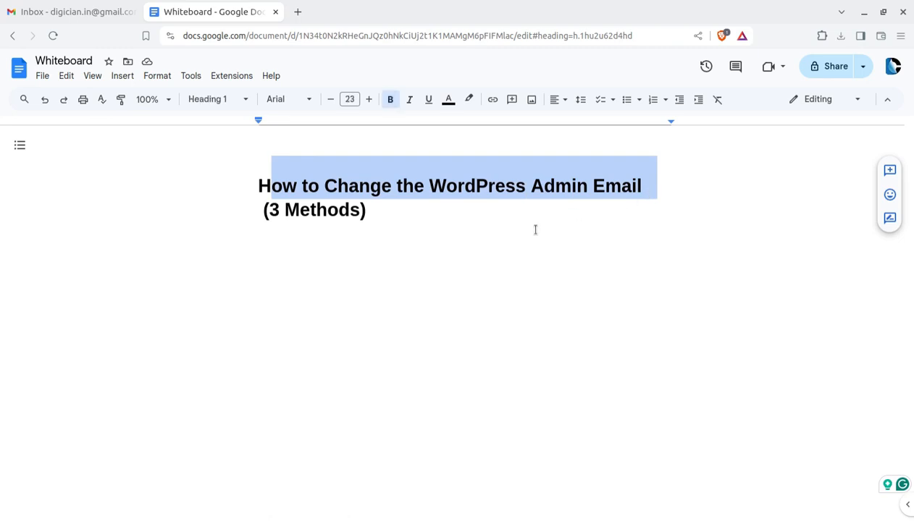
double_click(480, 221)
left_click(384, 218)
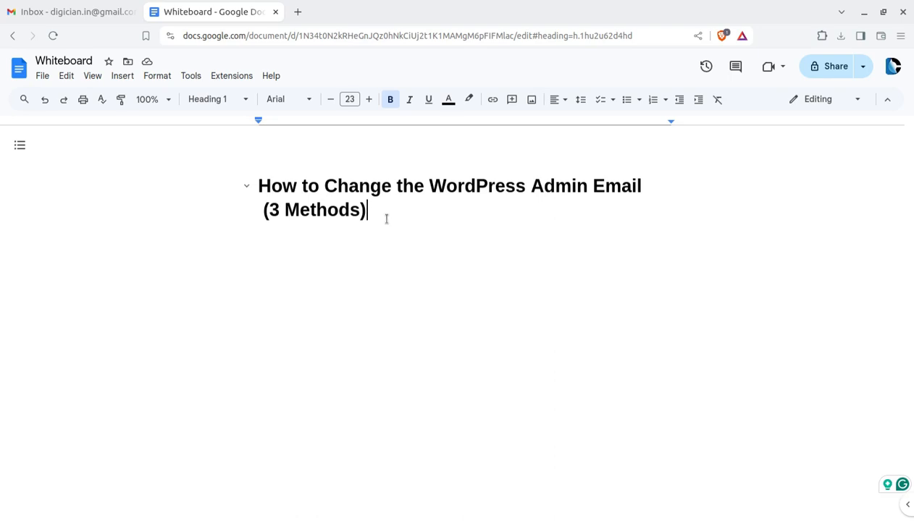
left_click_drag(375, 211, 245, 206)
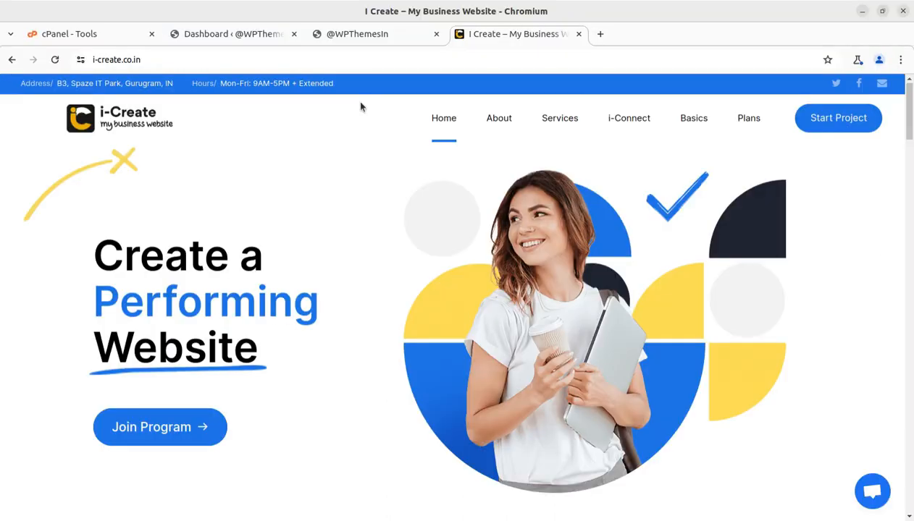
- Switch to the WordPress admin dashboard and go to the General settings page
left_click(354, 36)
left_click(242, 35)
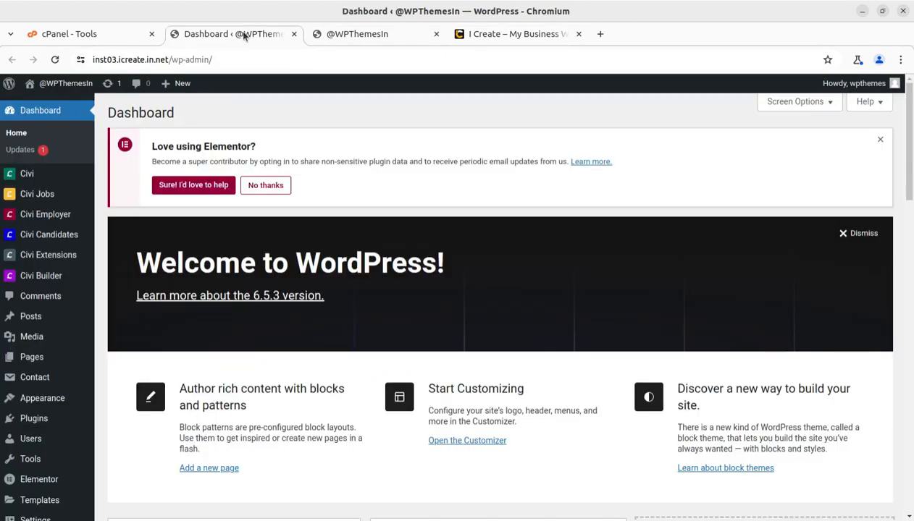
scroll(66, 445, "down", 4)
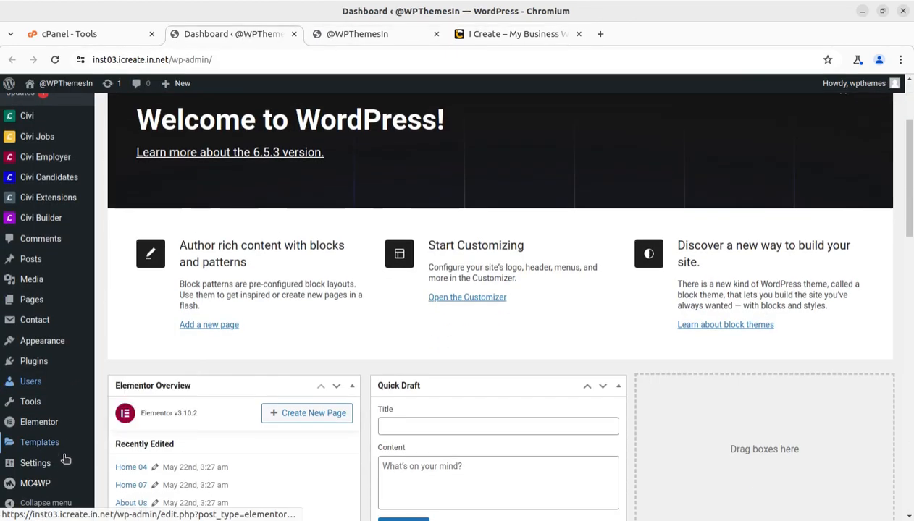
mouse_move(42, 463)
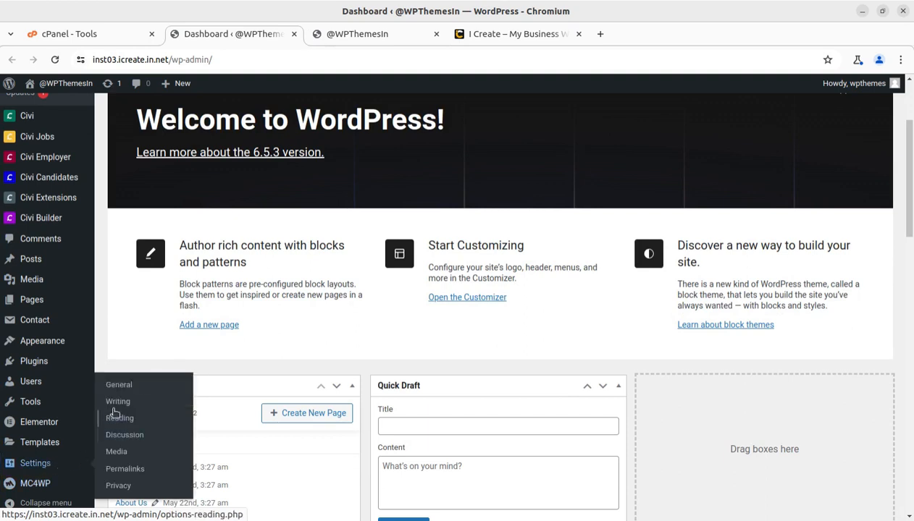
left_click(115, 388)
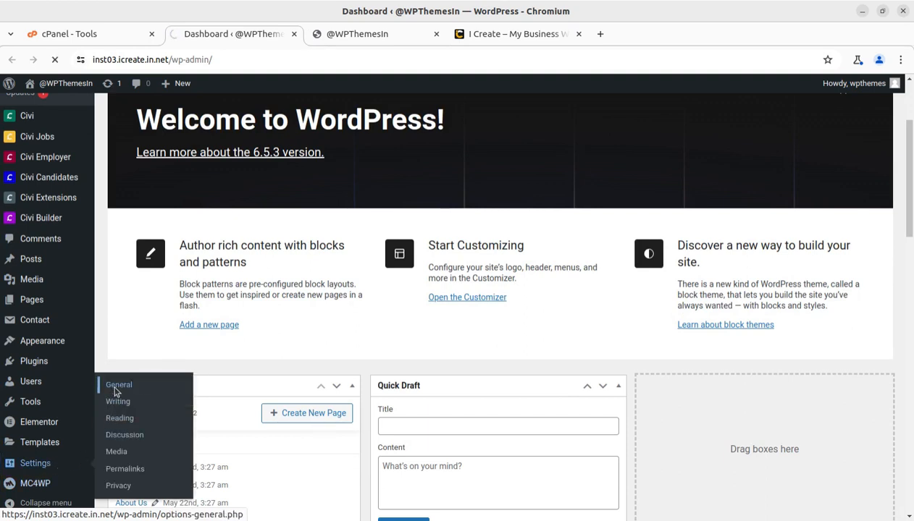
- Select the old Administration Email Address, after reading the confirmation-email note
scroll(484, 388, "down", 2)
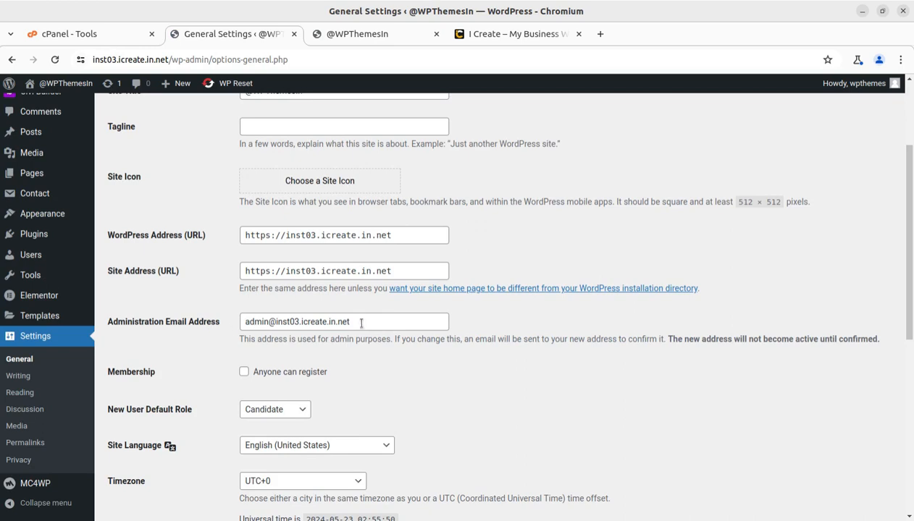
left_click_drag(356, 321, 243, 321)
left_click(206, 343)
left_click_drag(460, 339, 669, 339)
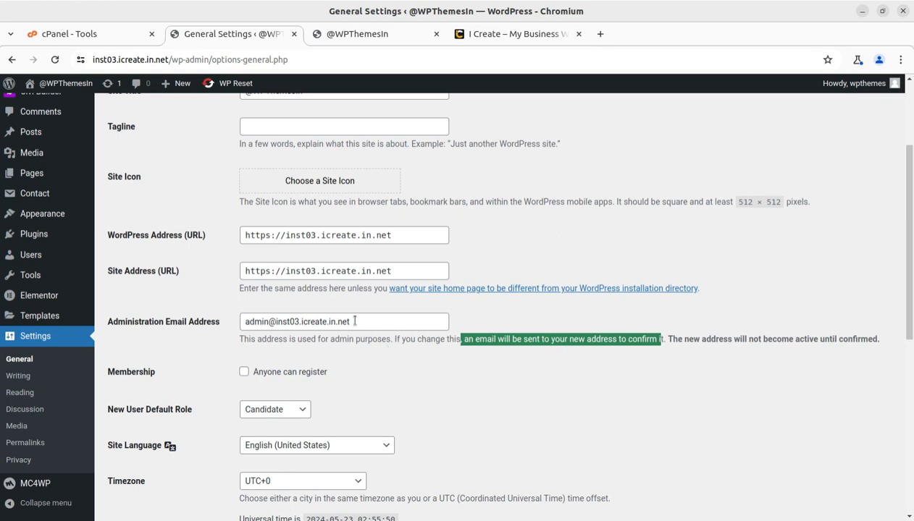
left_click_drag(351, 322, 237, 322)
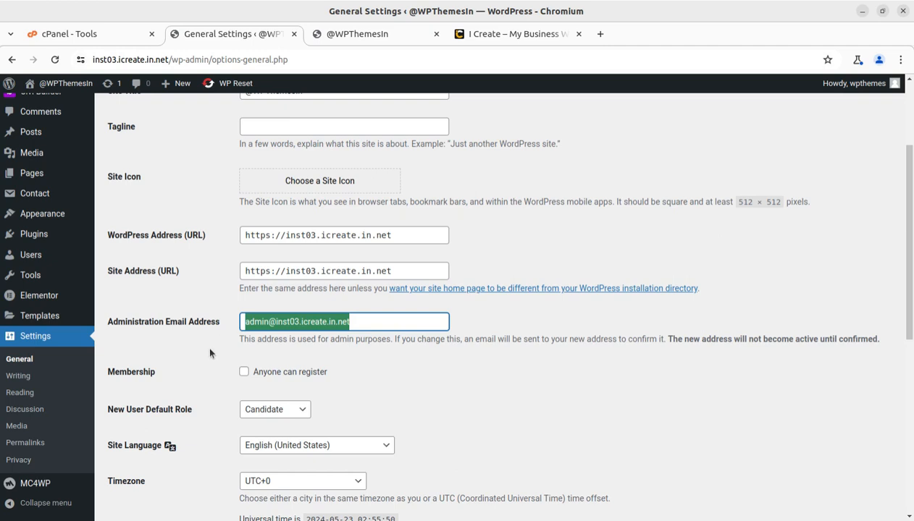
left_click(354, 322)
left_click_drag(354, 321, 226, 324)
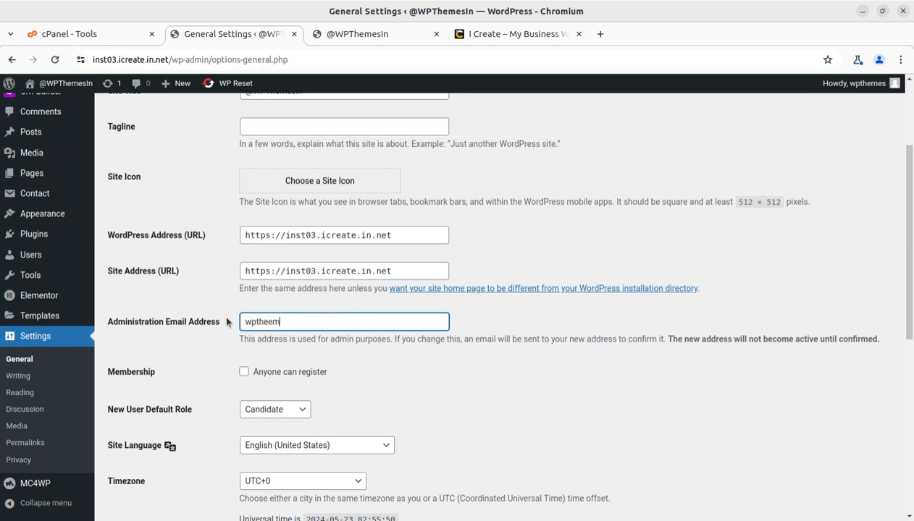
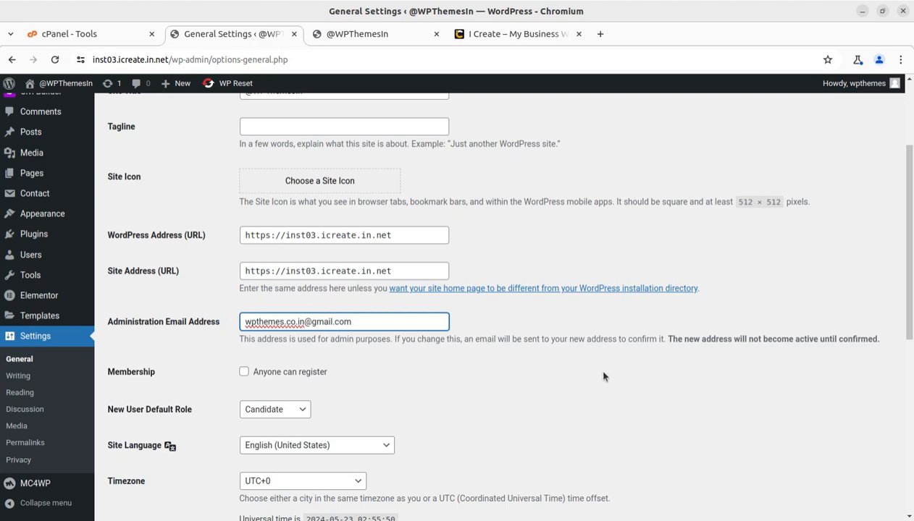
- Enter the new Gmail address as Administration Email Address and save the settings
scroll(597, 377, "down", 5)
left_click(157, 456)
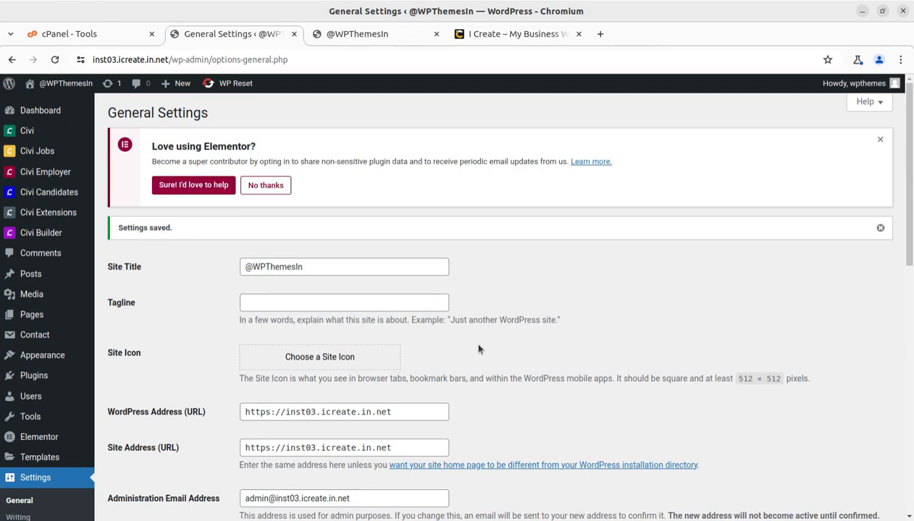
- Check the notice shows the current admin email and the pending Gmail address, then switch to Gmail
scroll(478, 350, "down", 4)
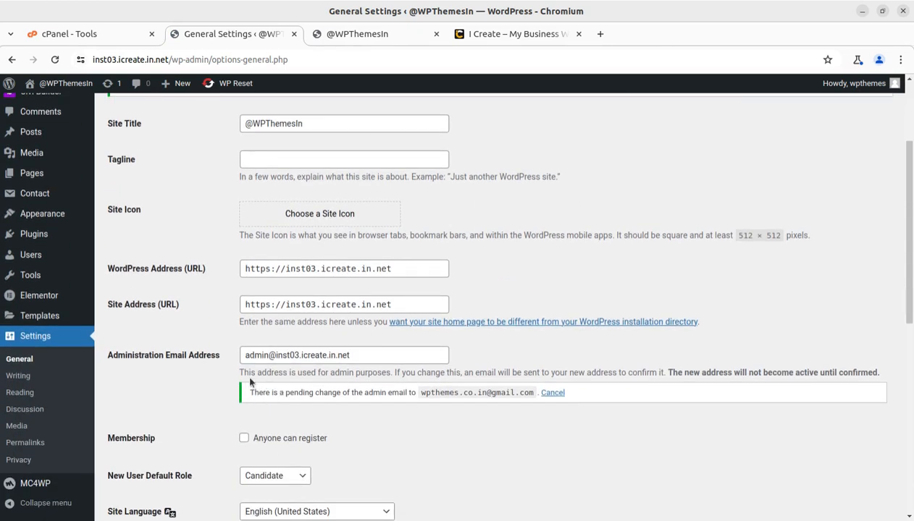
left_click_drag(352, 355, 242, 355)
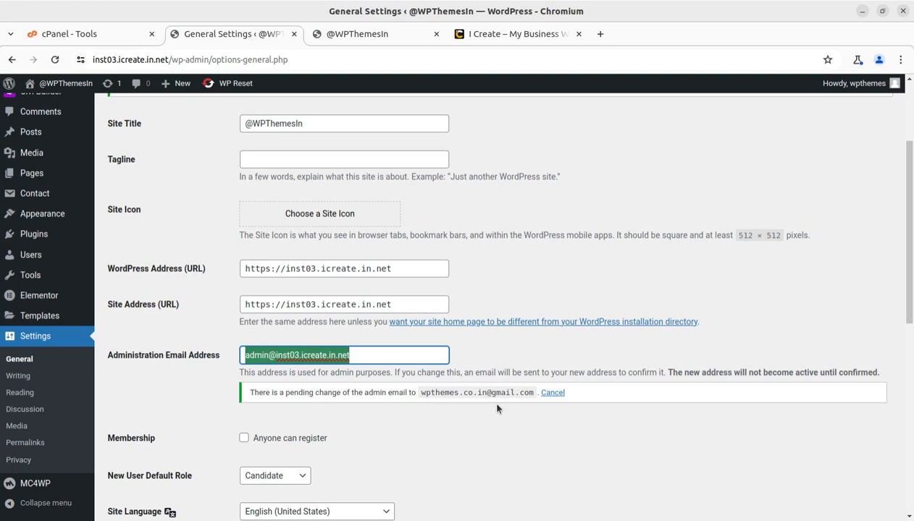
left_click_drag(421, 392, 535, 395)
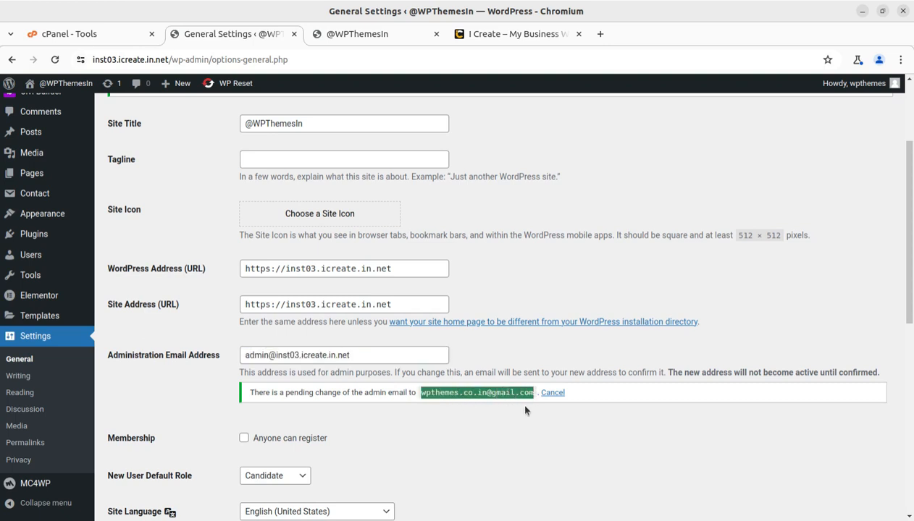
key("alt+Tab")
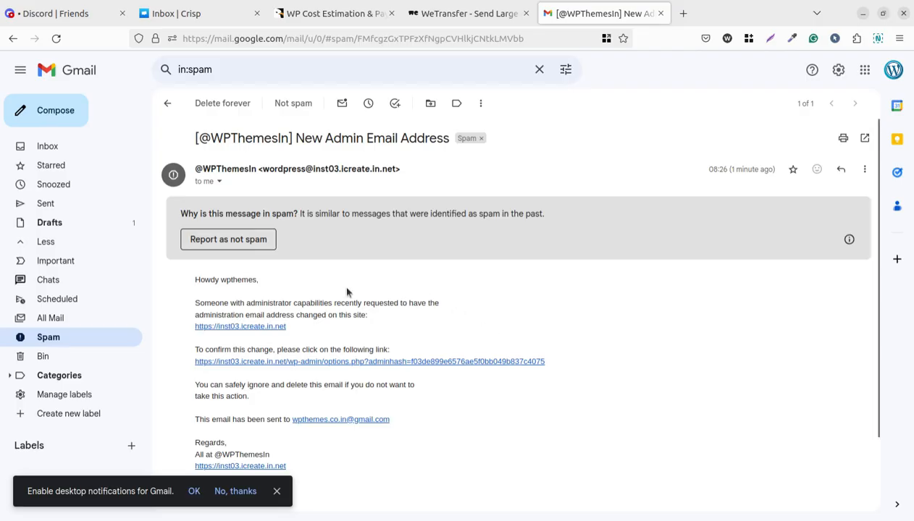
- Select the full options.php?adminhash confirmation link in the New Admin Email Address message
scroll(346, 291, "down", 2)
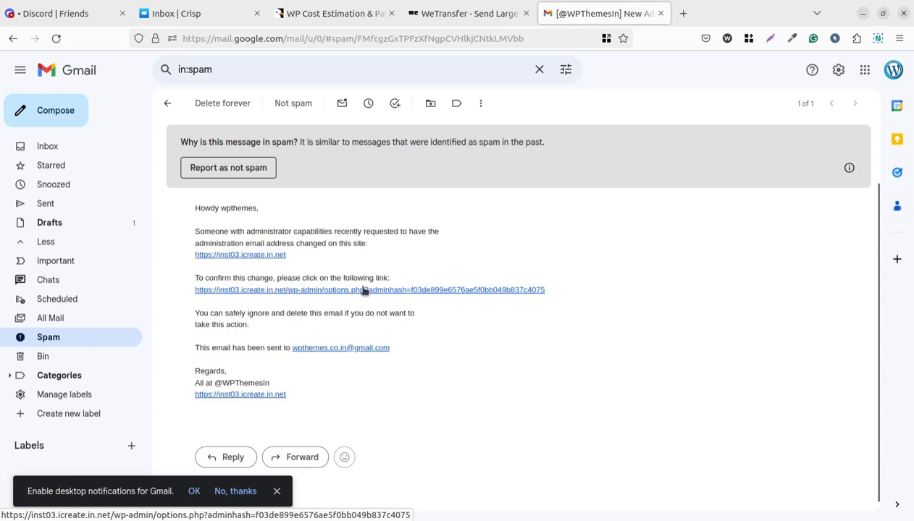
left_click_drag(592, 295, 199, 291)
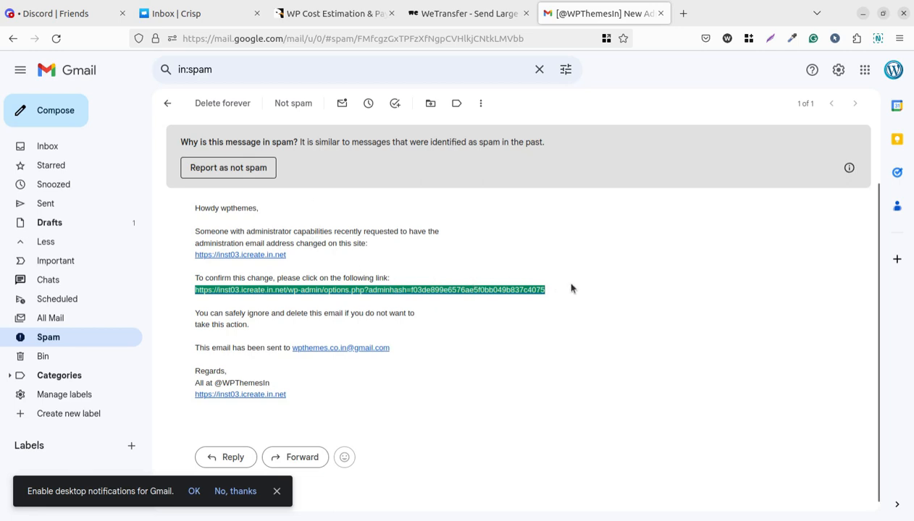
left_click_drag(570, 288, 195, 290)
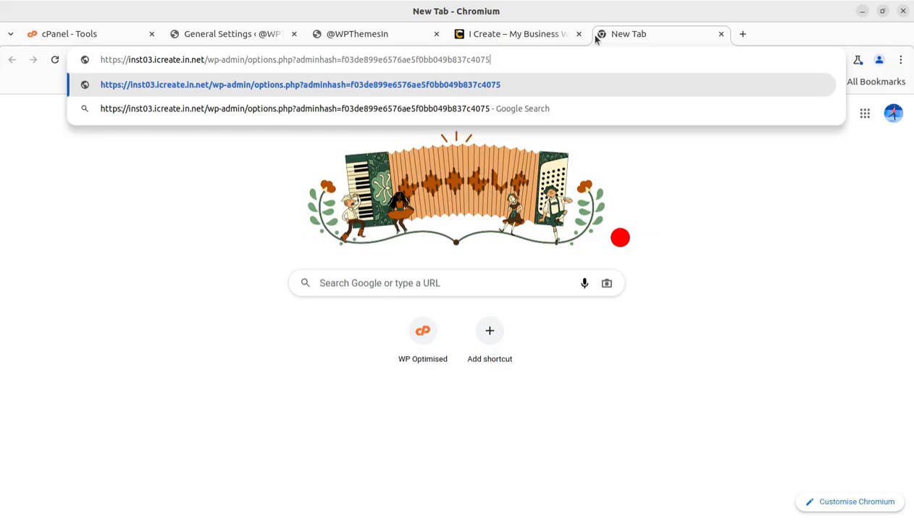
- Open the pasted confirmation link and verify the Administration Email Address now shows the Gmail address
key("Return")
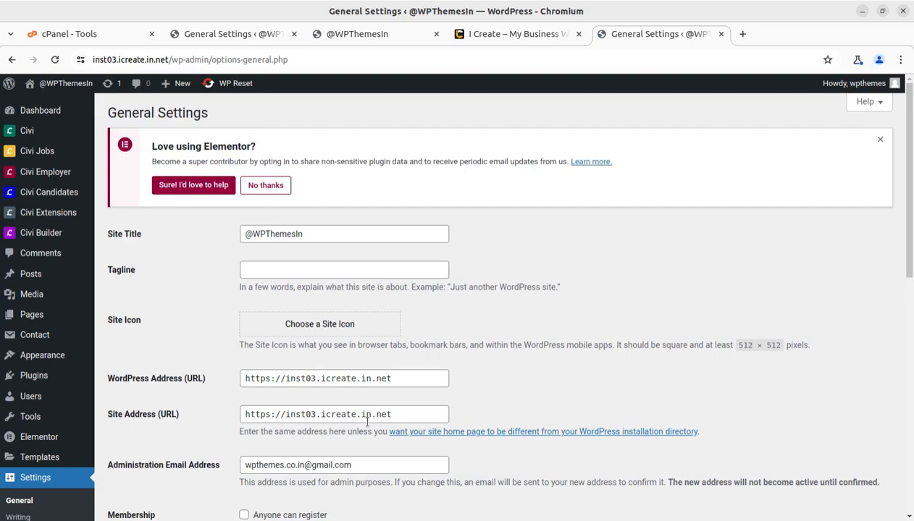
scroll(362, 417, "down", 2)
left_click_drag(370, 321, 216, 321)
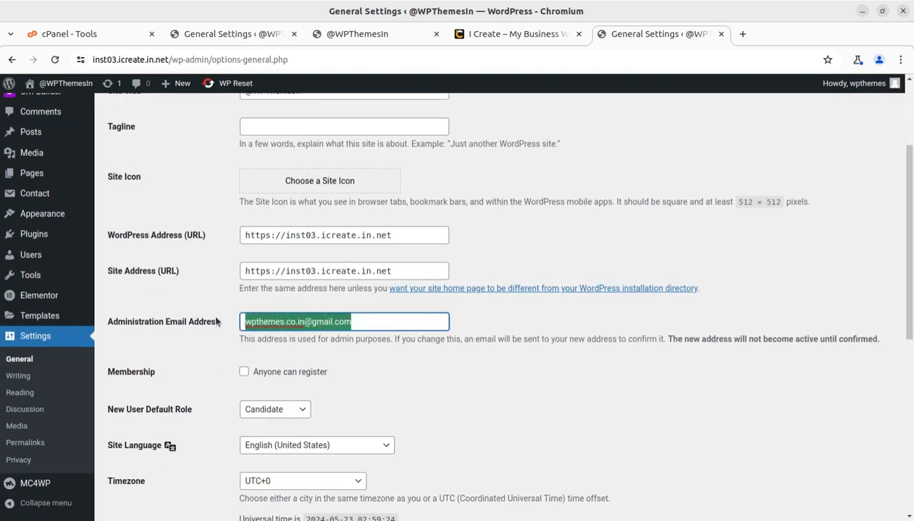
left_click(521, 353)
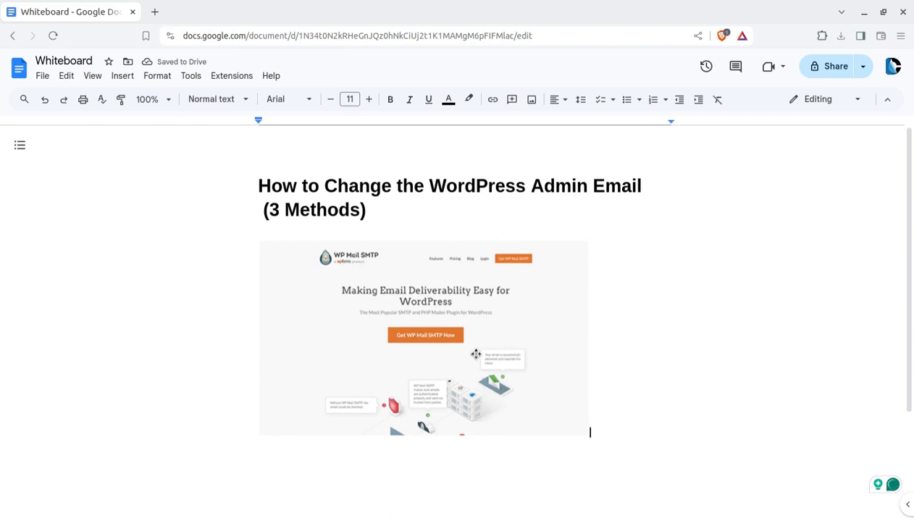
- Enlarge the WP Mail SMTP image and paste the General Settings screenshot over it
left_click(467, 370)
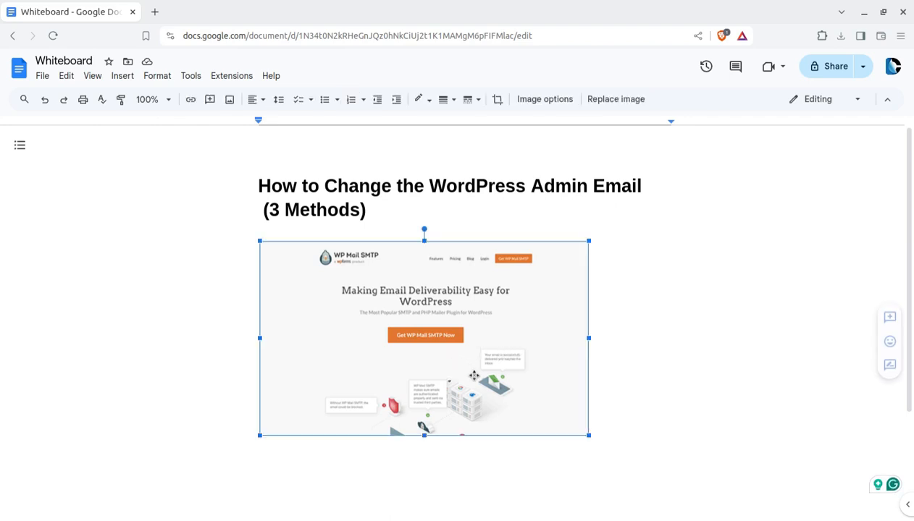
left_click_drag(588, 435, 662, 485)
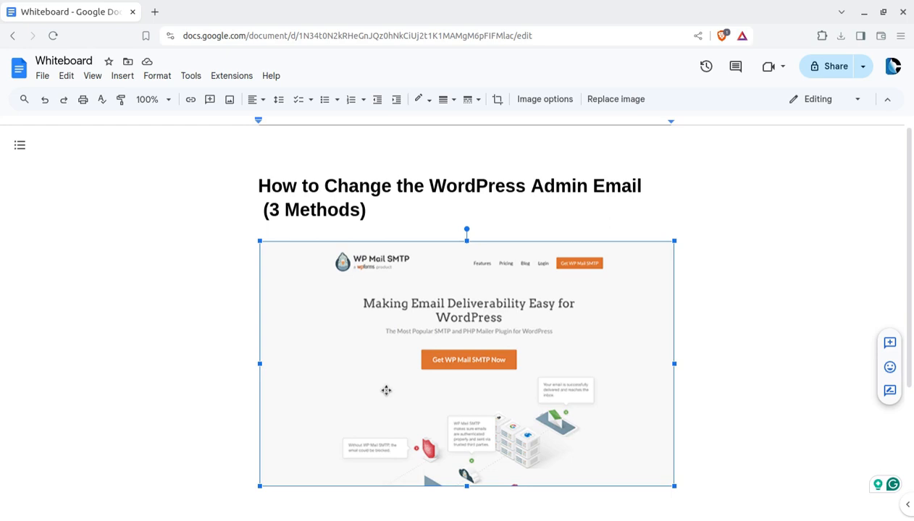
key("ctrl+v")
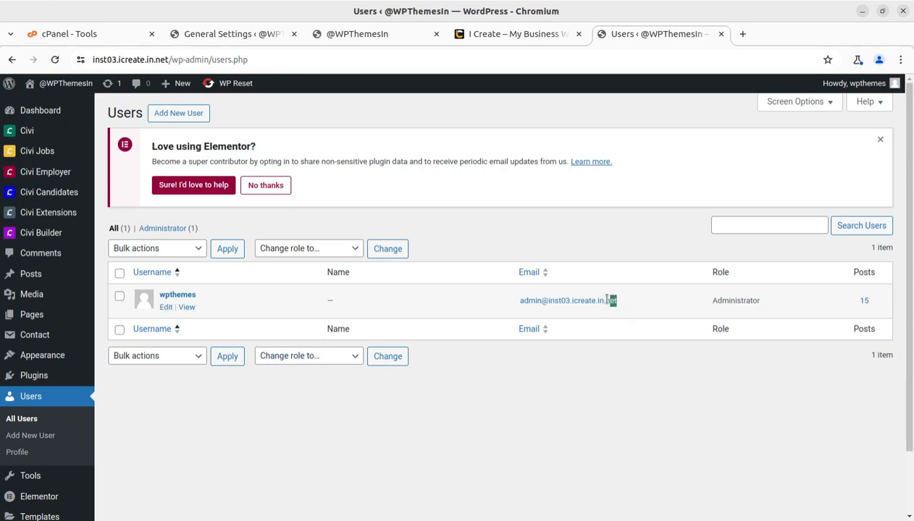
left_click_drag(607, 300, 518, 301)
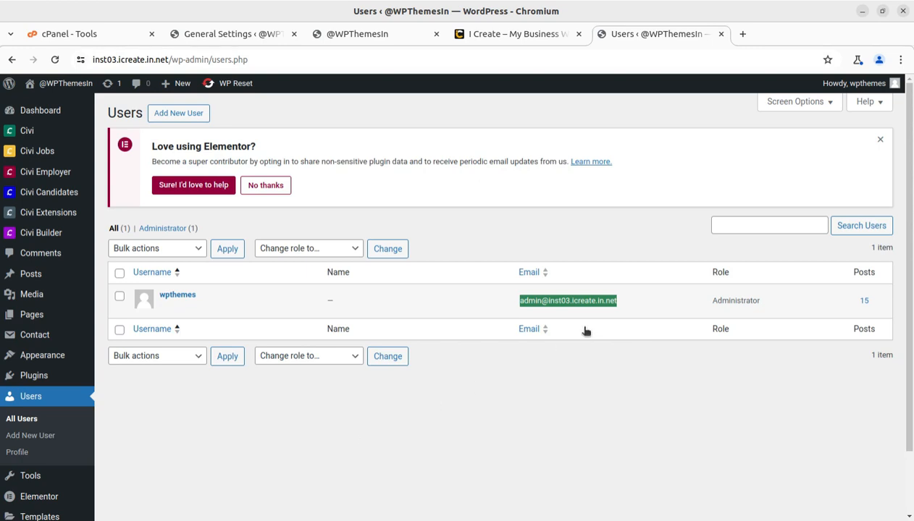
left_click_drag(636, 300, 519, 299)
scroll(218, 424, "down", 2)
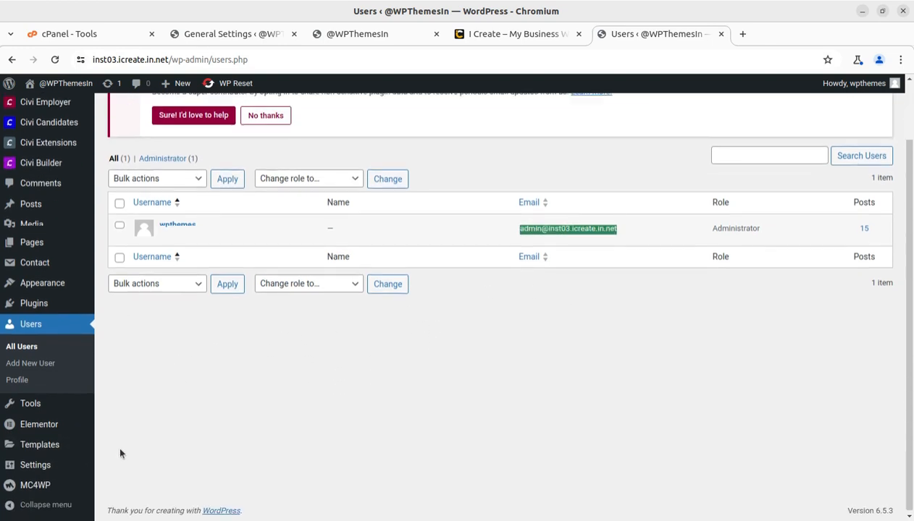
mouse_move(92, 461)
left_click(130, 367)
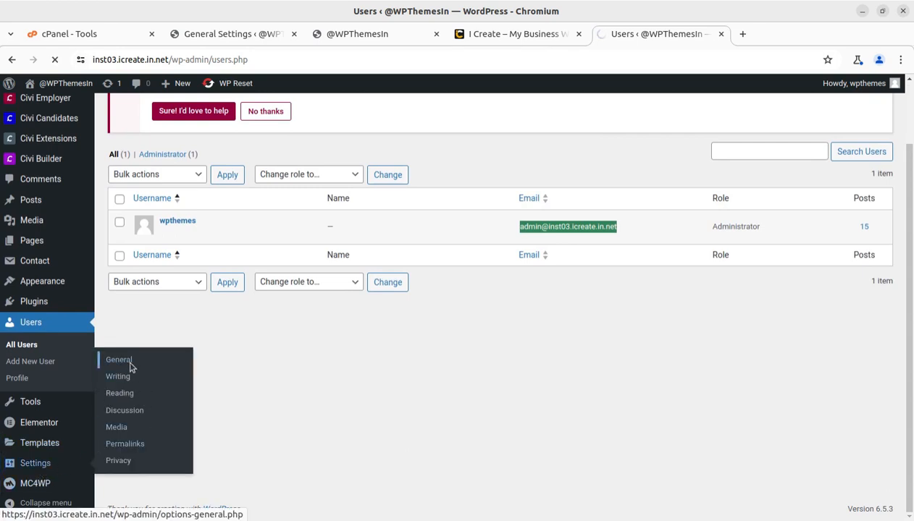
- Check the Administration Email Address value, then return to Users > All Users
scroll(362, 311, "down", 3)
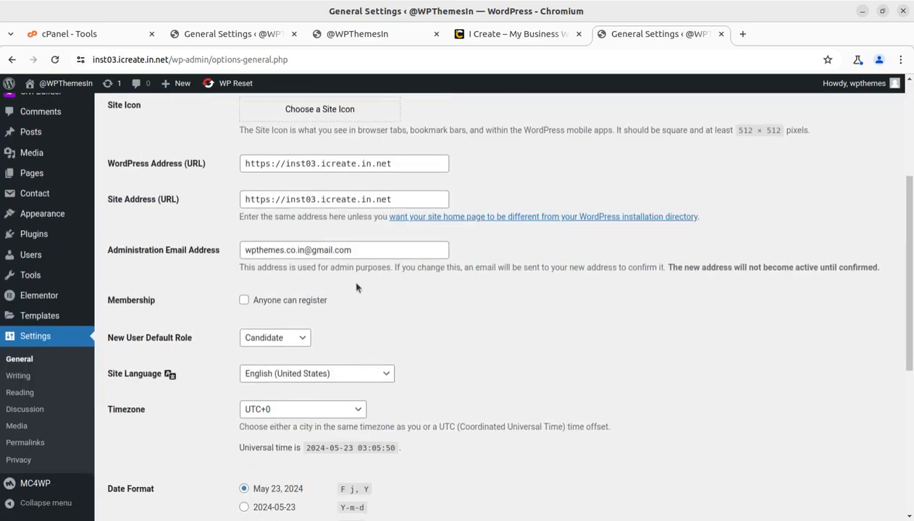
left_click_drag(376, 252, 242, 252)
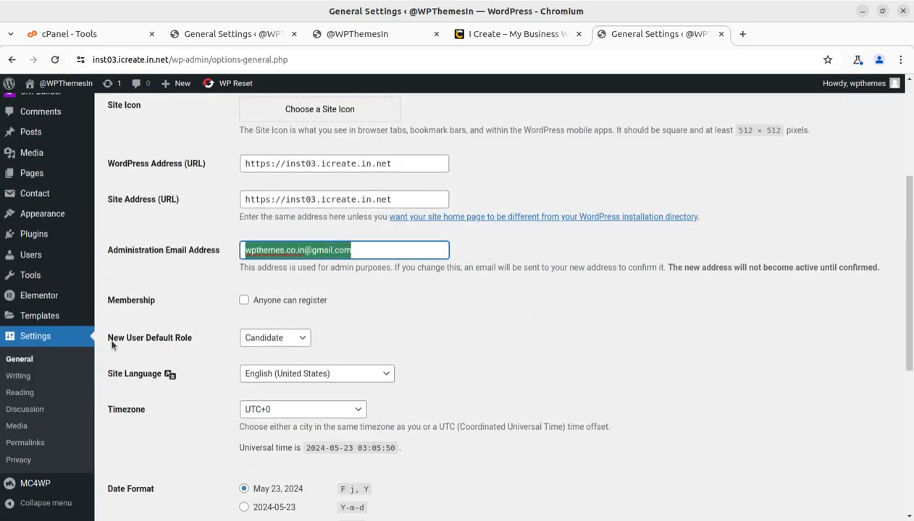
scroll(64, 366, "down", 1)
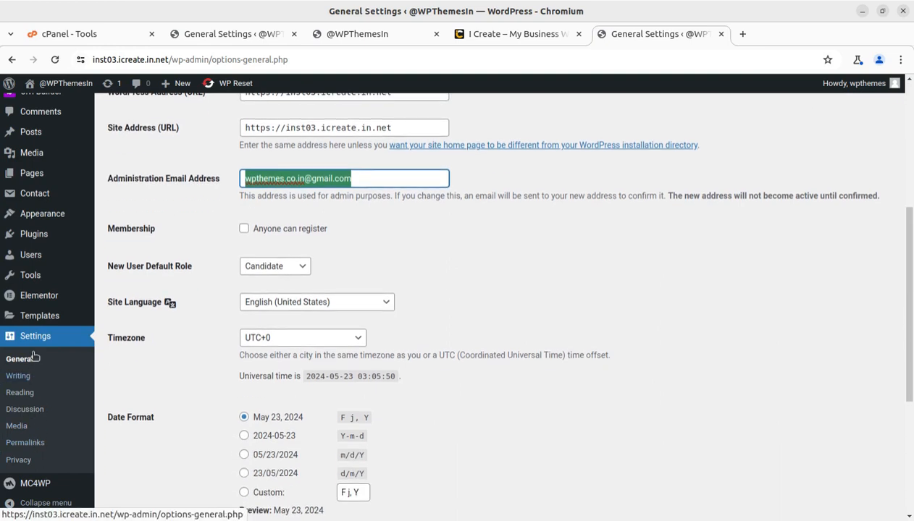
mouse_move(36, 255)
left_click(120, 257)
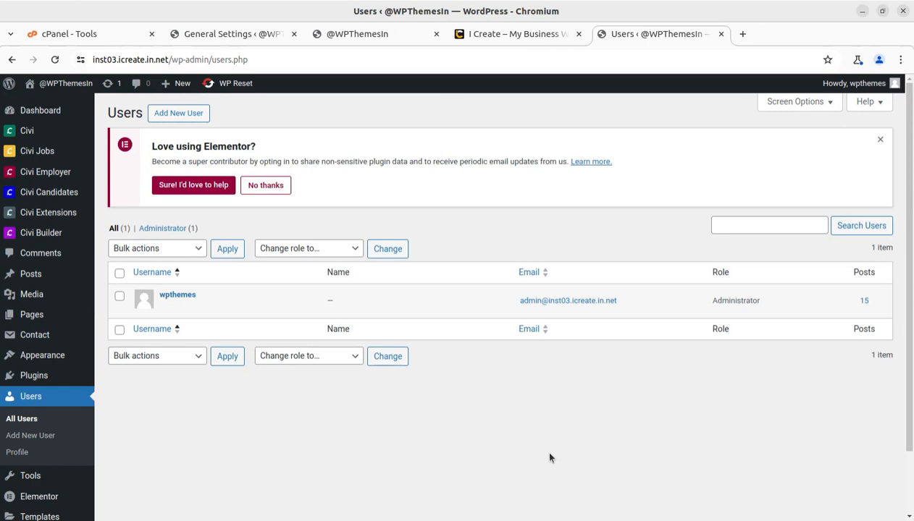
- Close the 'Love using Elementor' notice and choose Edit on the Administrator user
left_click(877, 140)
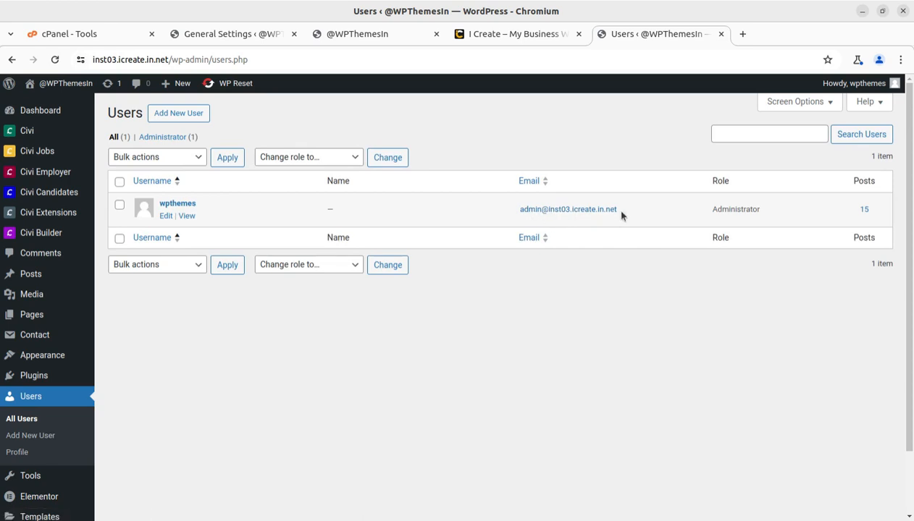
left_click(165, 217)
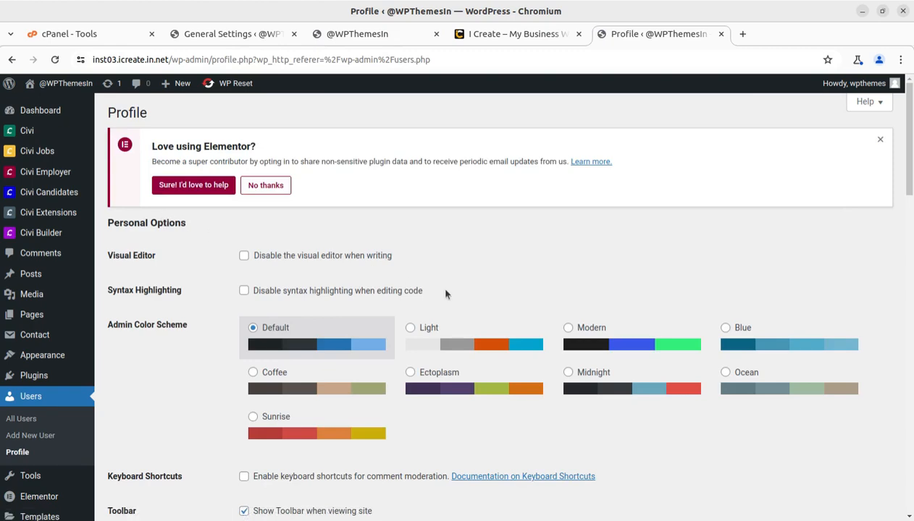
- Replace the profile Email field with the new Gmail address and update the profile
scroll(525, 294, "down", 4)
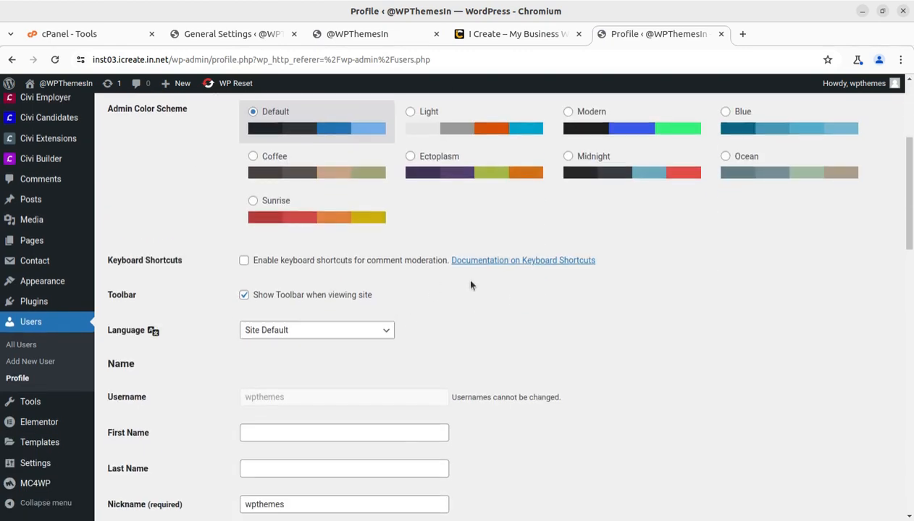
scroll(467, 279, "down", 3)
left_click(360, 393)
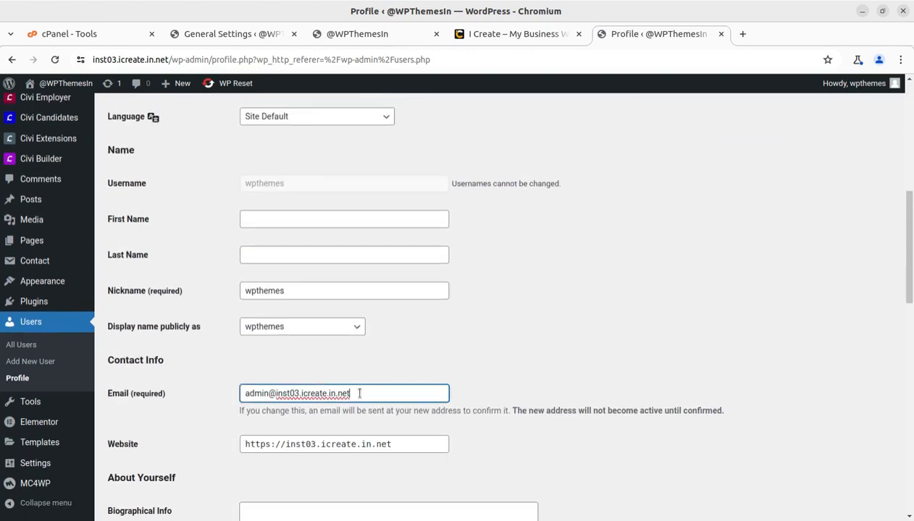
left_click_drag(359, 393, 231, 390)
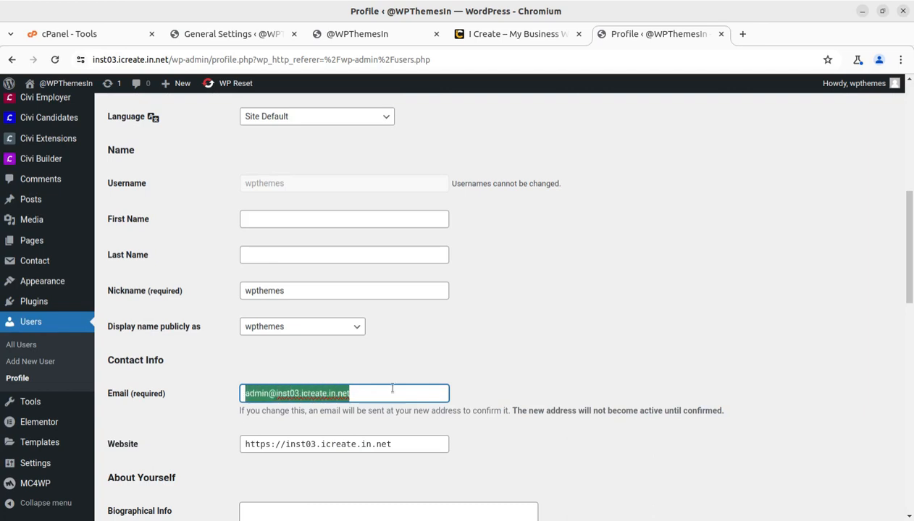
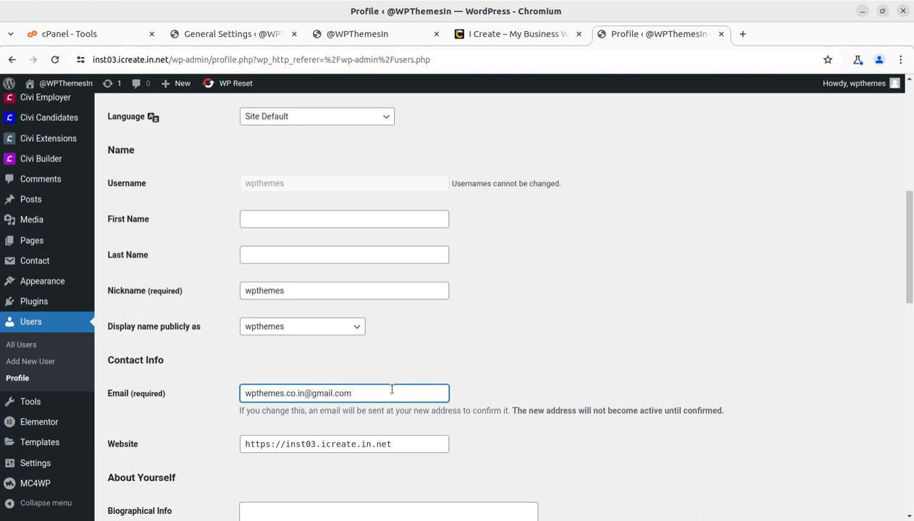
left_click(603, 365)
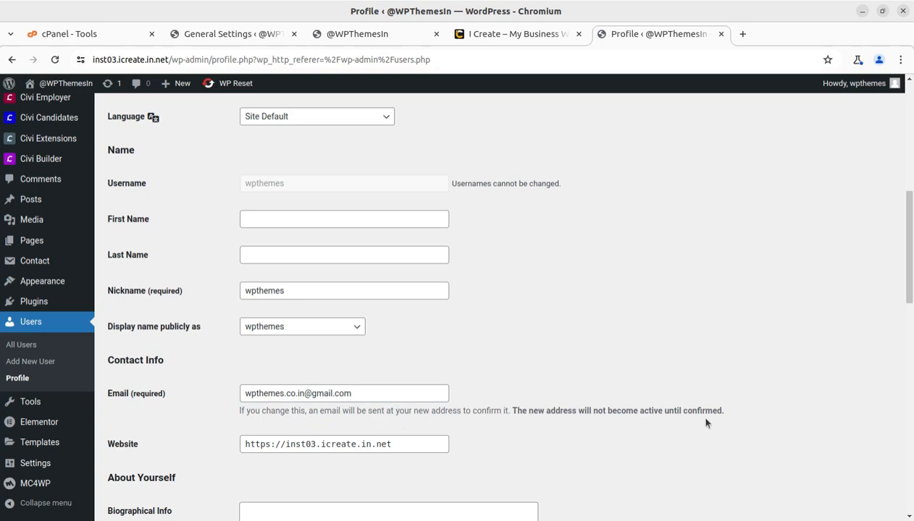
scroll(748, 419, "down", 2)
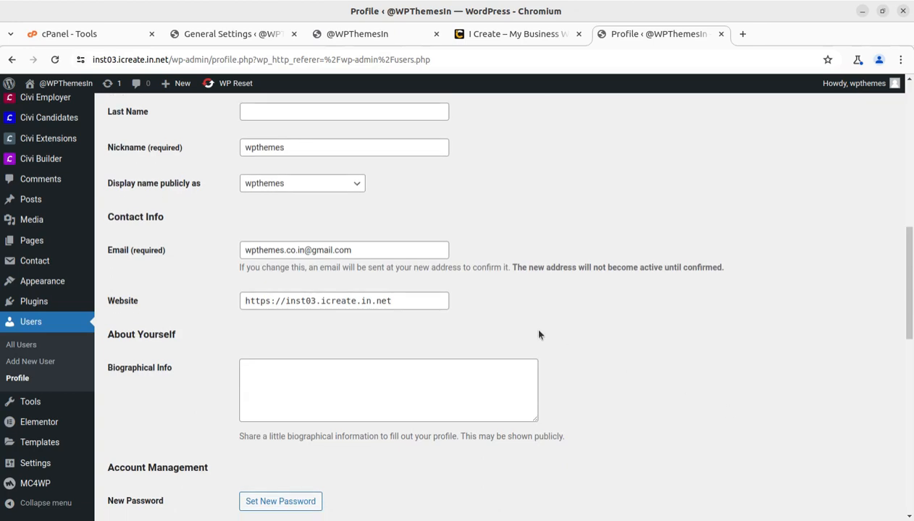
scroll(539, 334, "down", 8)
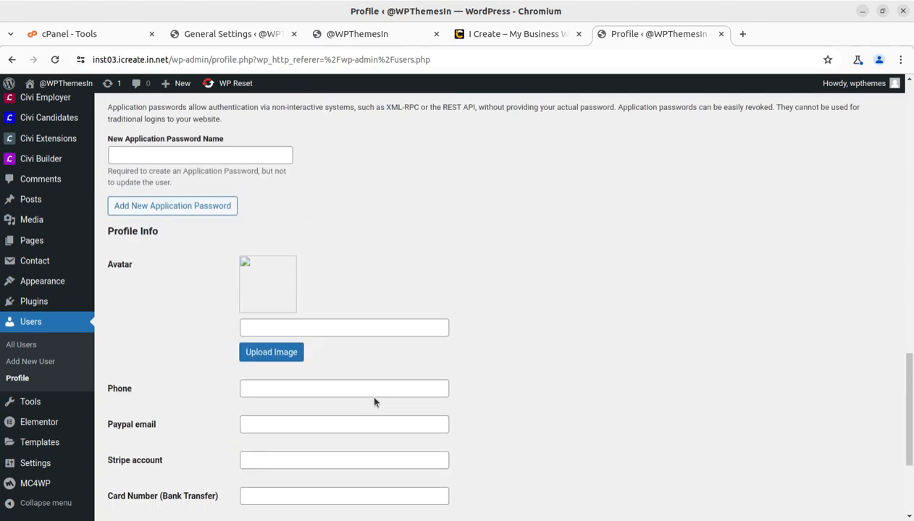
scroll(375, 402, "down", 3)
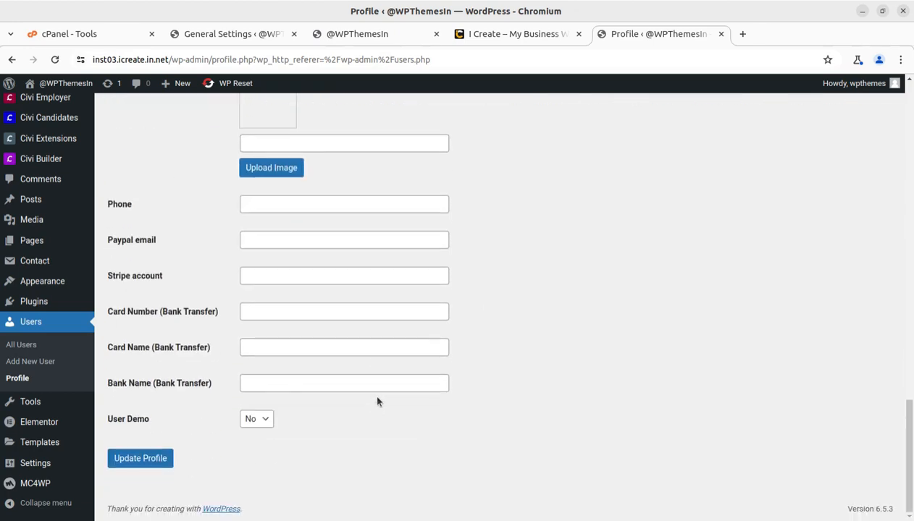
left_click(136, 462)
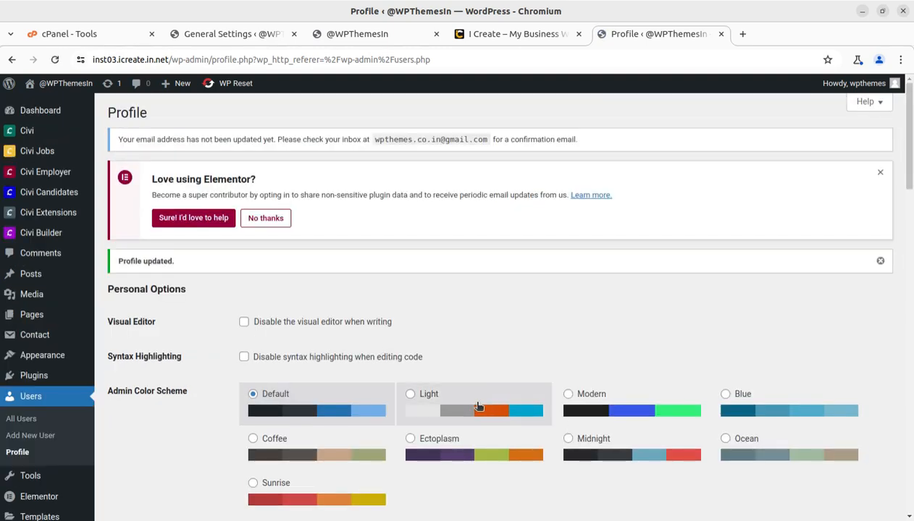
scroll(327, 374, "down", 10)
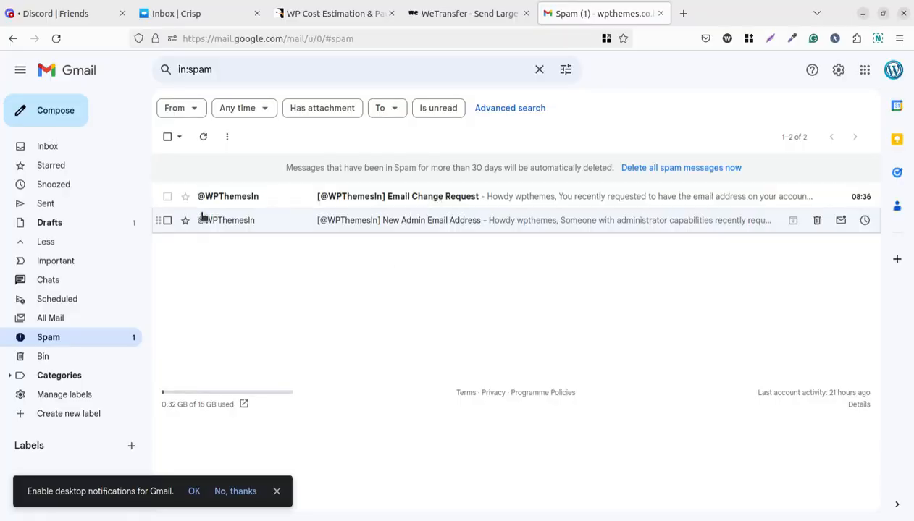
- Copy the profile.php?newuseremail link from the Email Change Request message and return to WordPress
left_click(415, 202)
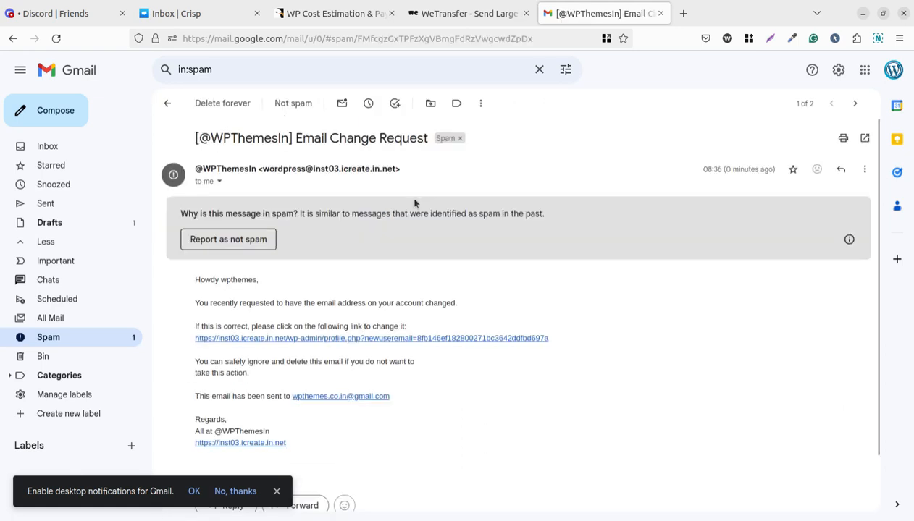
right_click(427, 343)
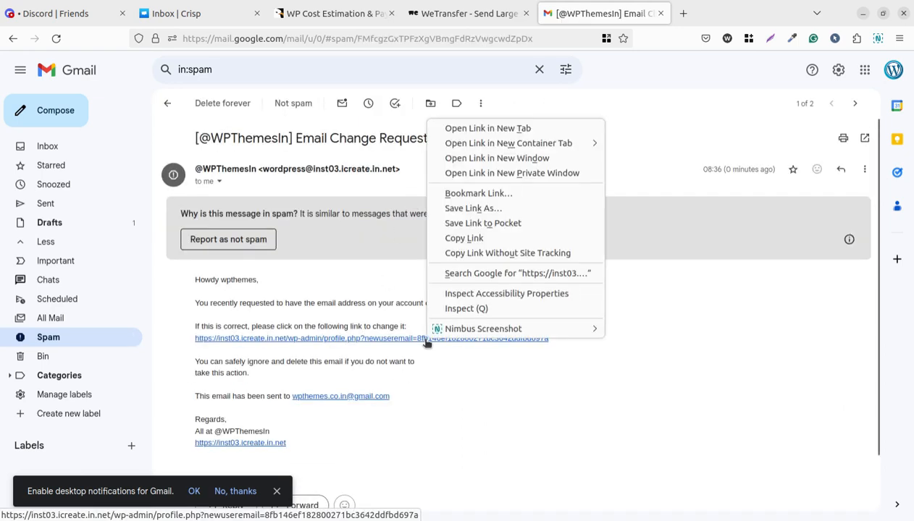
left_click(464, 238)
key("alt+Tab")
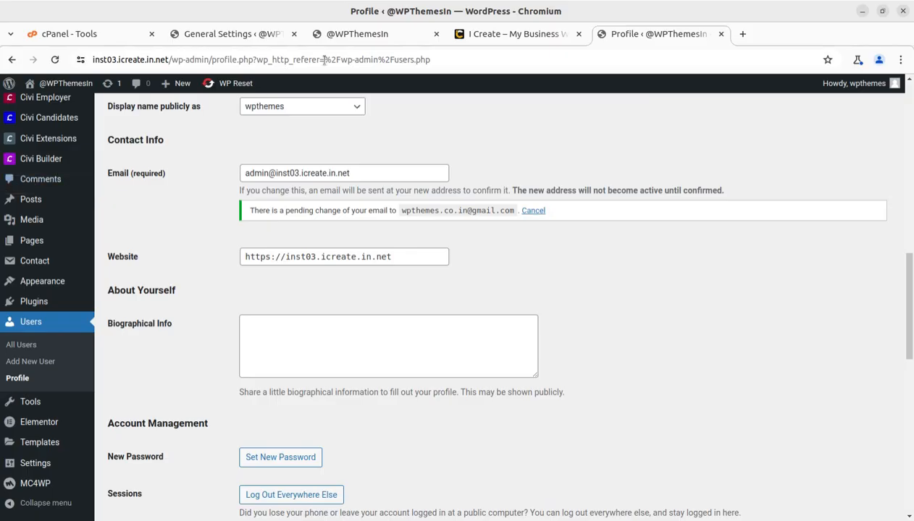
- Load the pasted confirmation link in a new tab and dismiss the 'Love using Elementor?' notice
left_click(738, 40)
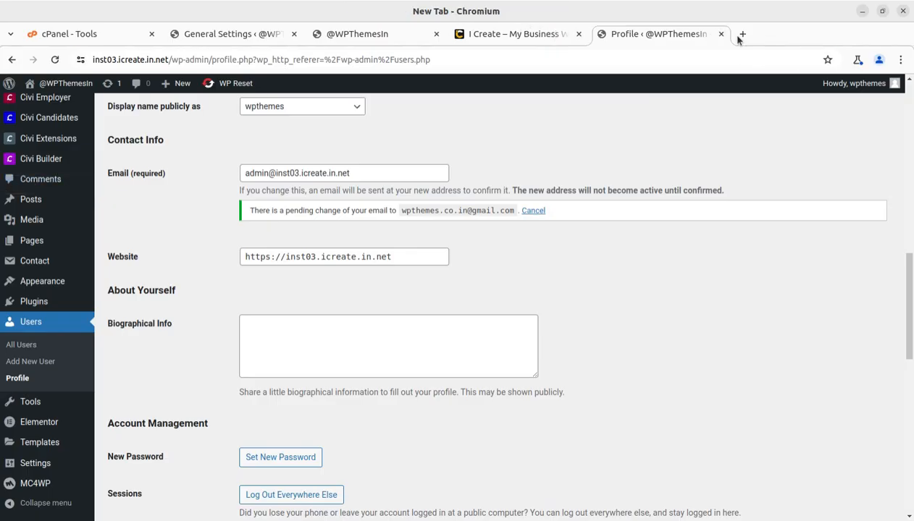
key("ctrl+v")
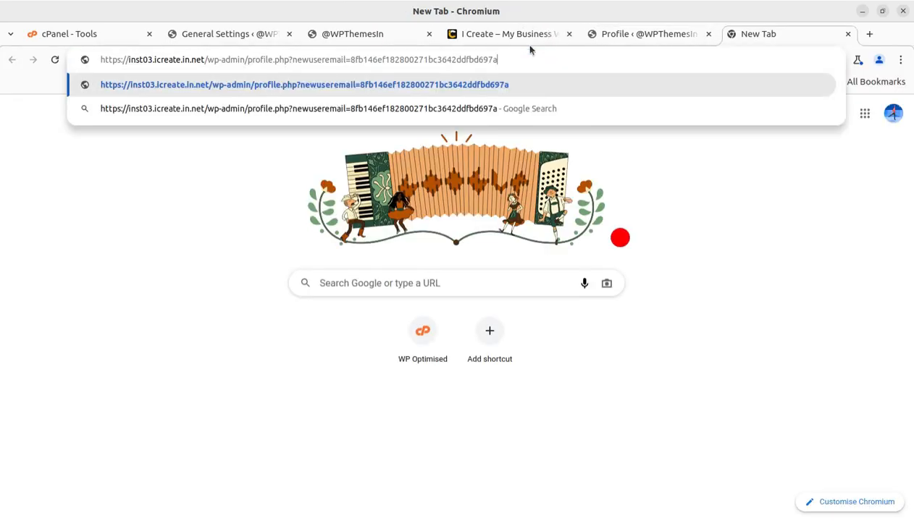
key("Return")
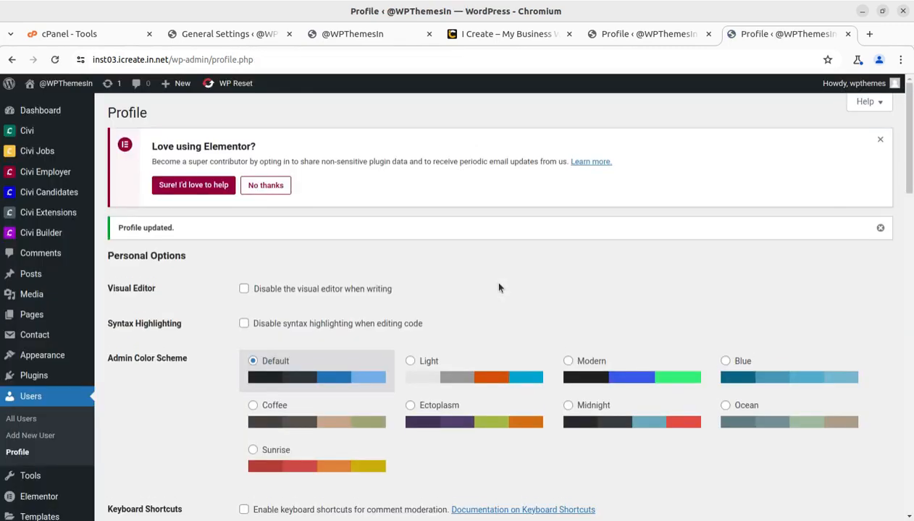
left_click(879, 140)
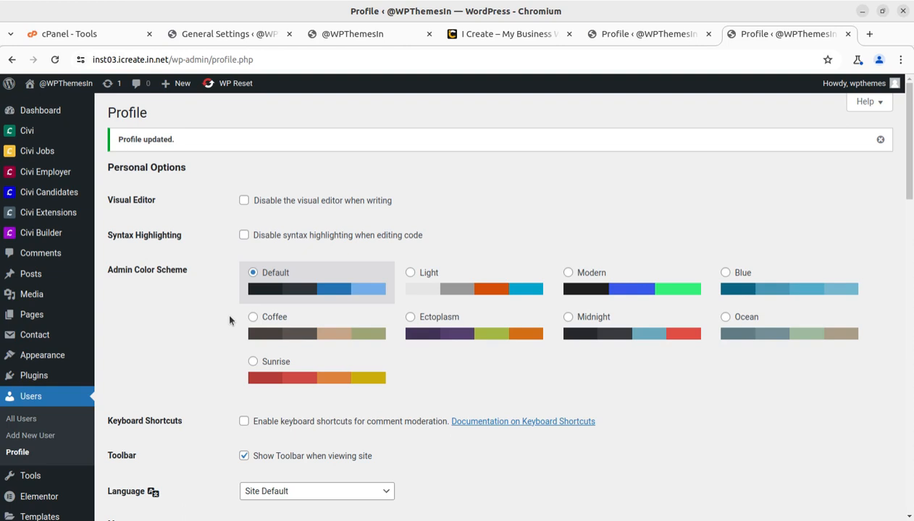
scroll(358, 418, "down", 6)
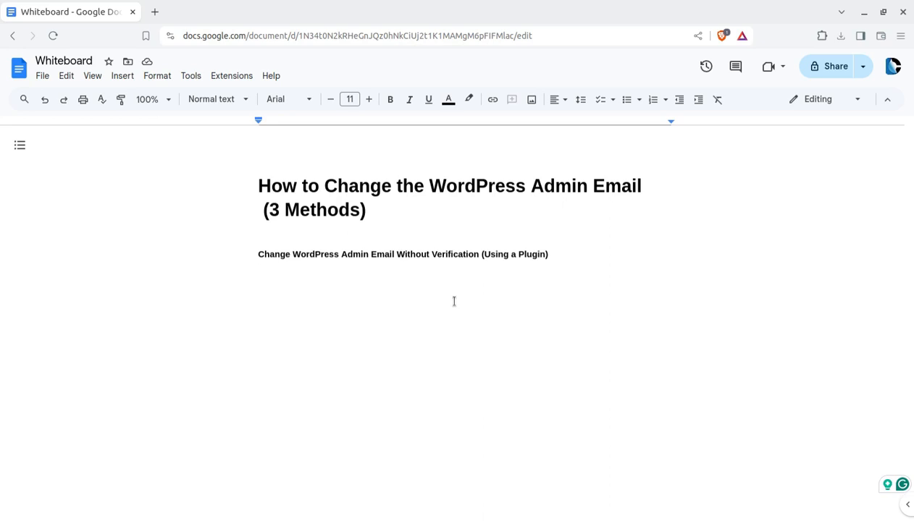
- Check the Heading 4 style of the plugin-method subheading, then return to the empty line below
left_click(330, 242)
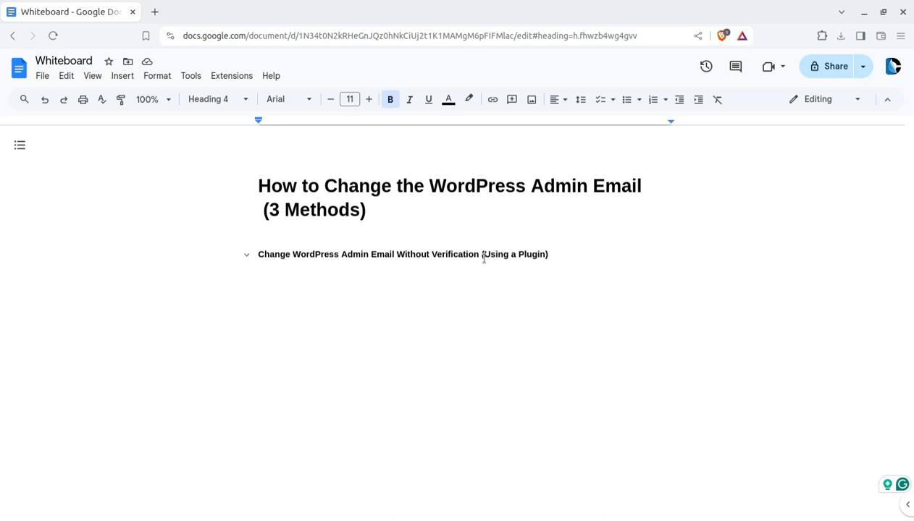
left_click(447, 292)
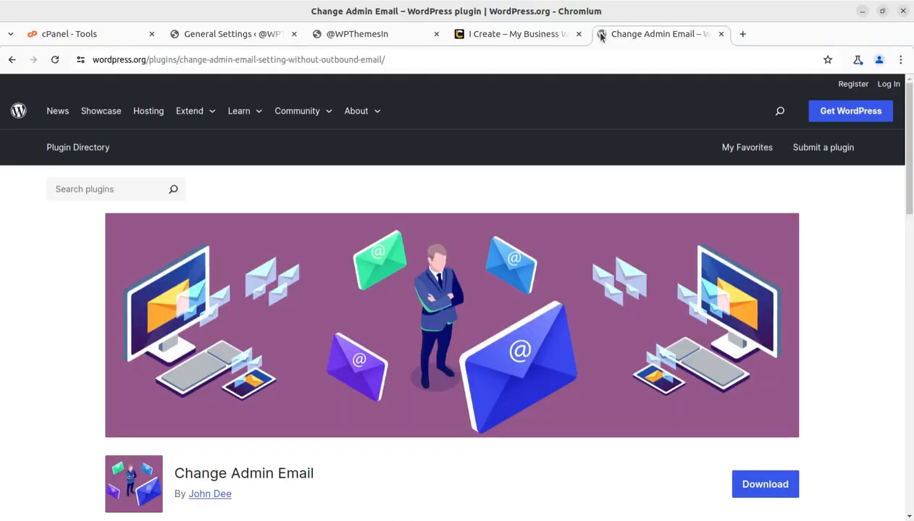
- Highlight the plugin name 'Change Admin Email' and its description sentence about skipping the confirmation email
scroll(435, 348, "down", 2)
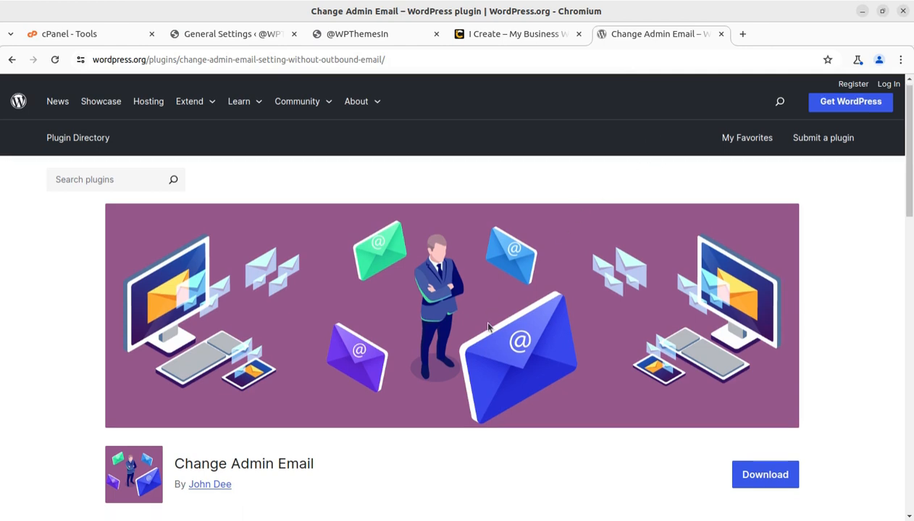
left_click_drag(218, 401, 174, 401)
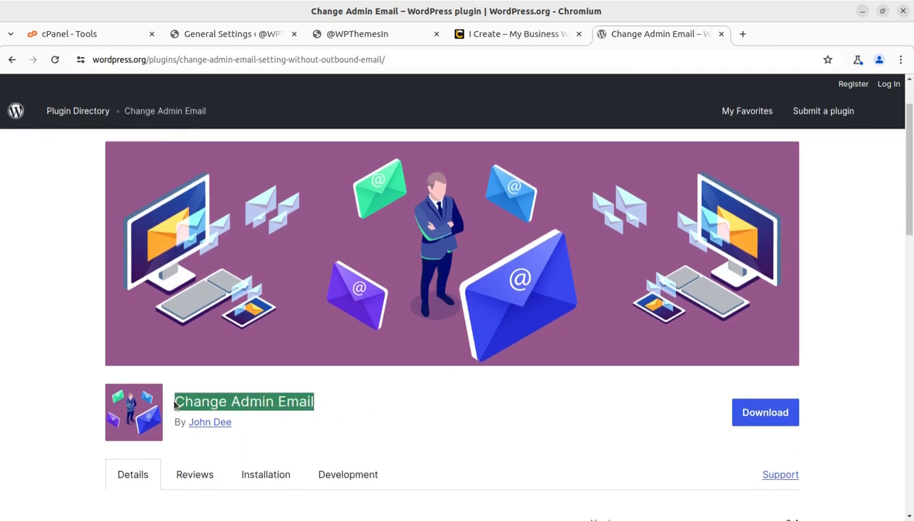
scroll(246, 420, "down", 2)
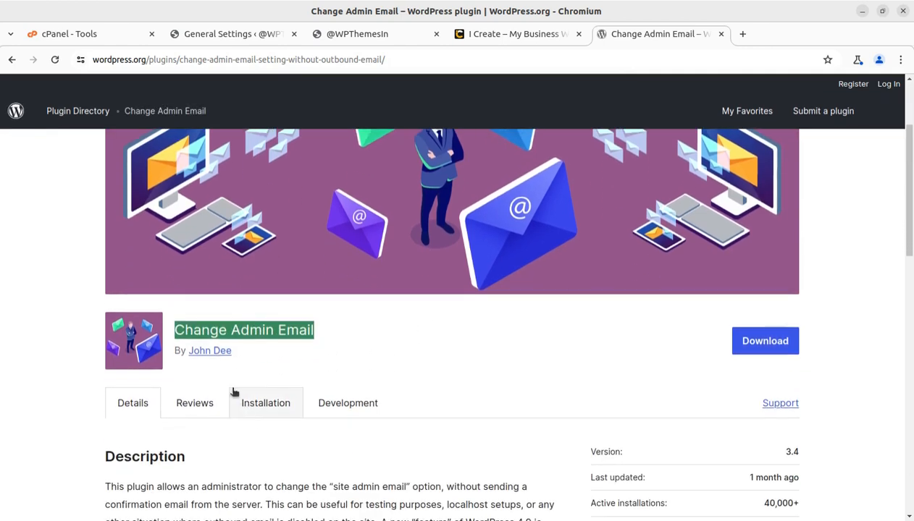
scroll(542, 406, "down", 3)
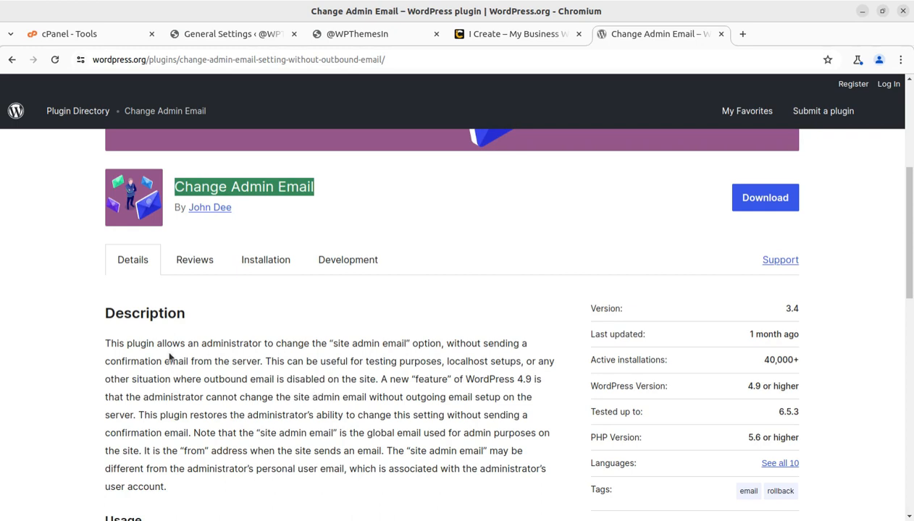
left_click_drag(105, 339, 263, 360)
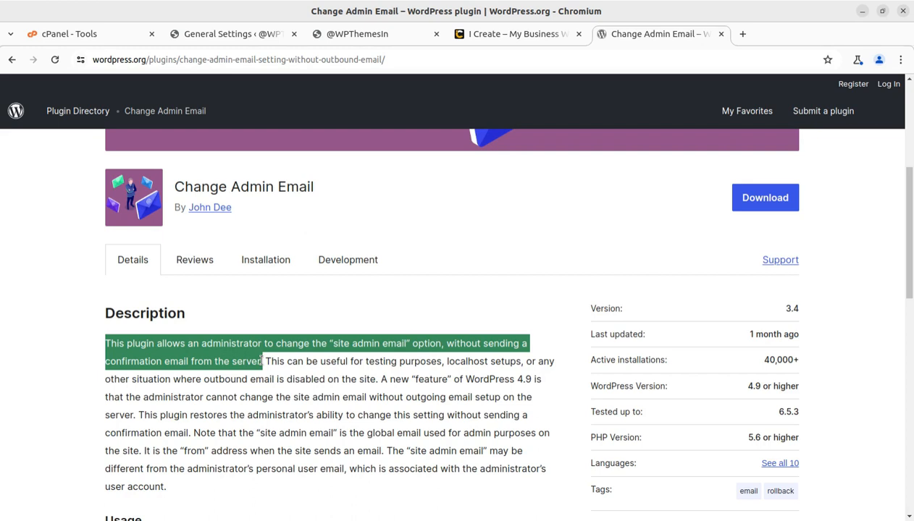
- Highlight the Change Admin Email plugin title again, then close the plugin tab
scroll(344, 371, "up", 4)
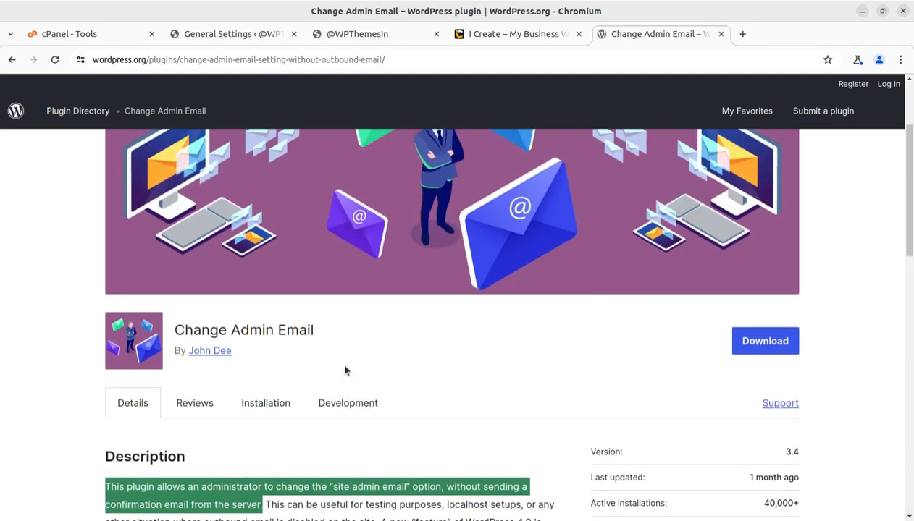
scroll(397, 362, "down", 4)
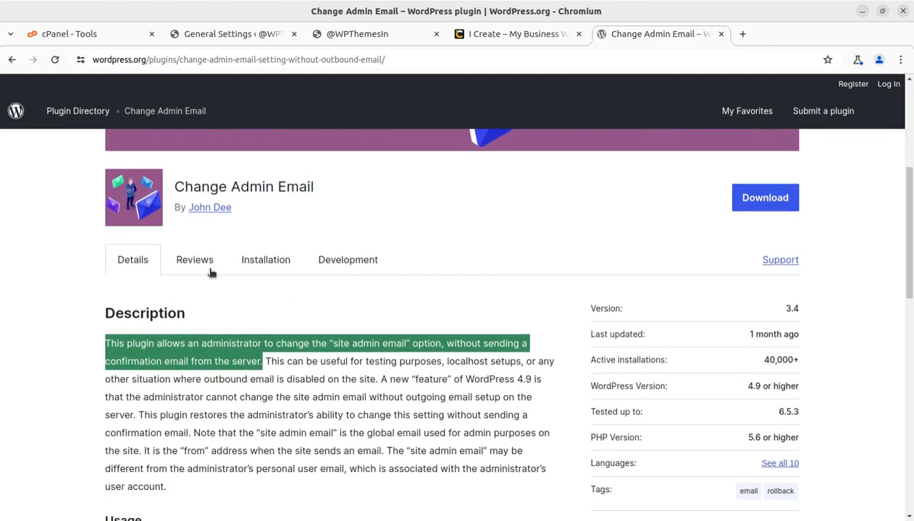
left_click_drag(316, 187, 175, 186)
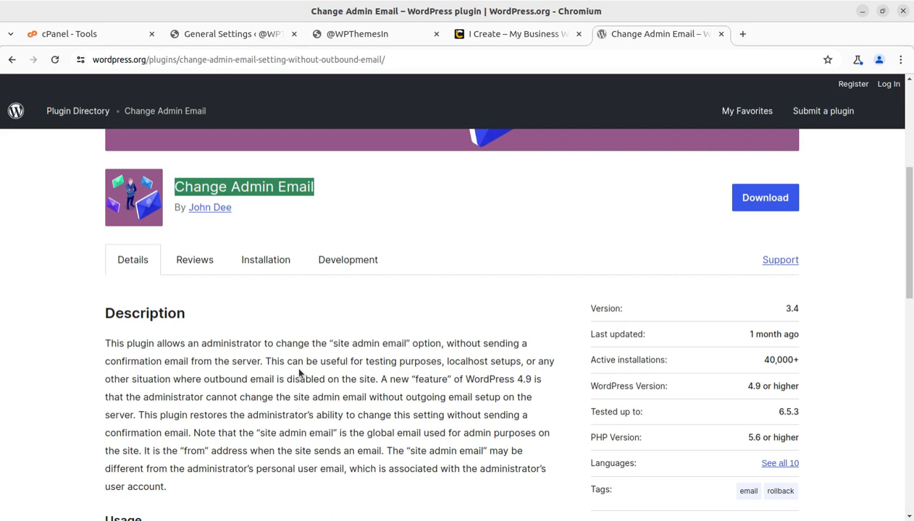
key("ctrl+w")
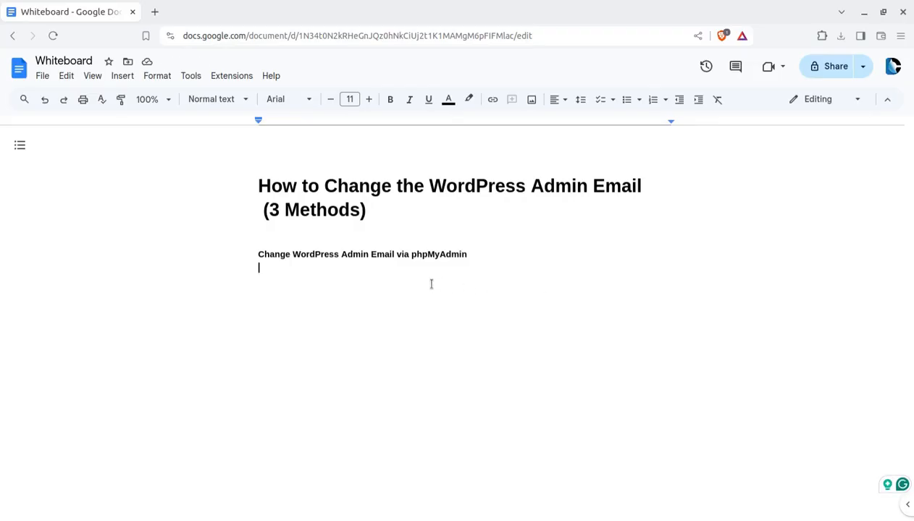
- Highlight 'phpMyAdmin' in the new subheading and return to WordPress General Settings in Chromium
left_click_drag(412, 254, 467, 254)
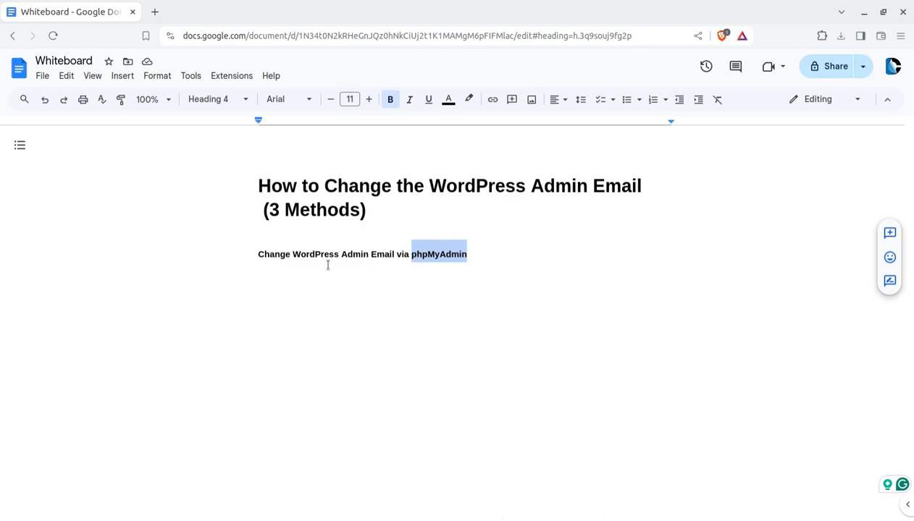
left_click(1, 185)
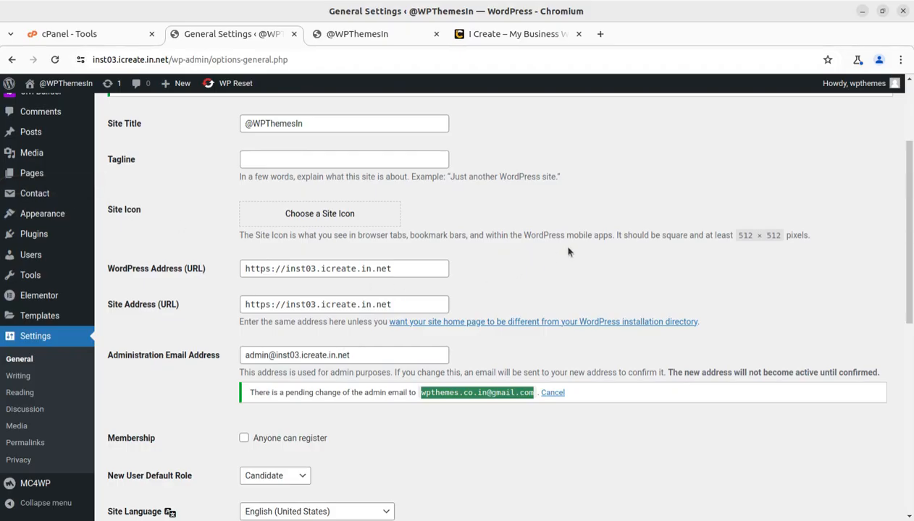
- Look over the Databases area of cPanel Tools, then reload WordPress General Settings with F5
left_click(97, 34)
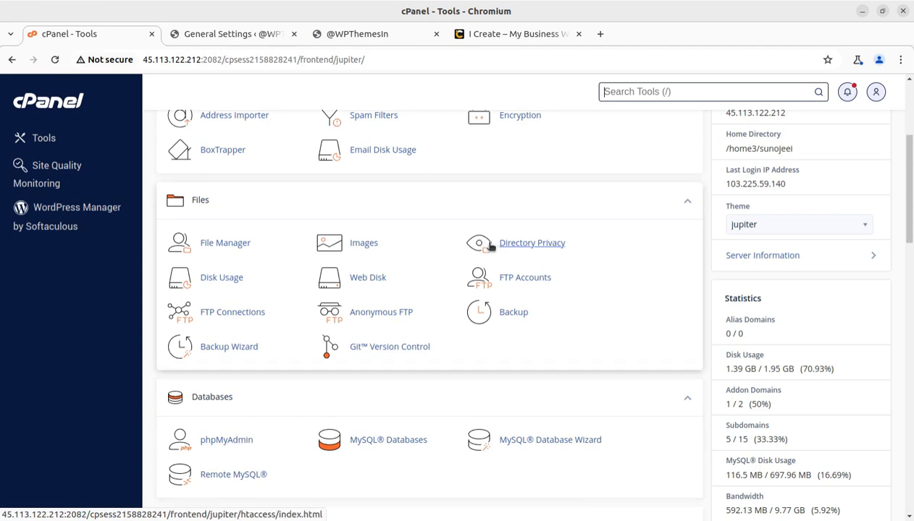
scroll(491, 247, "up", 5)
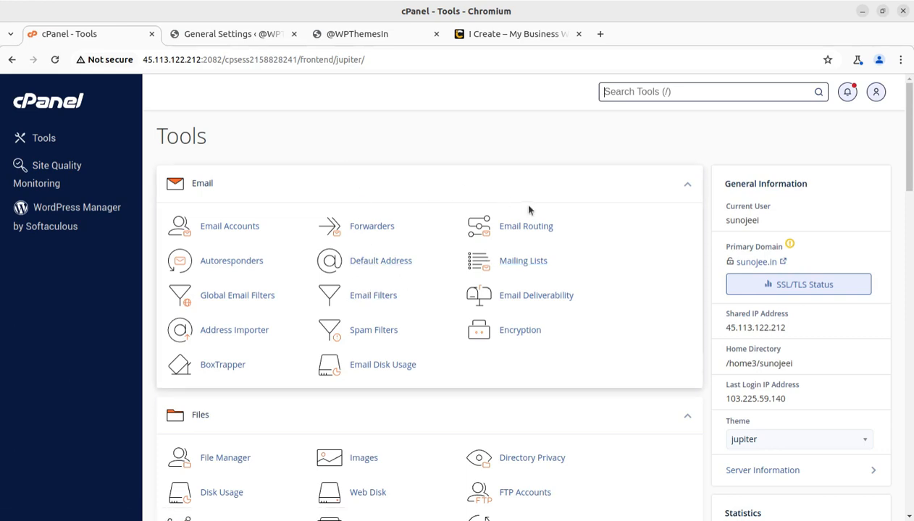
scroll(521, 218, "down", 2)
scroll(495, 302, "down", 2)
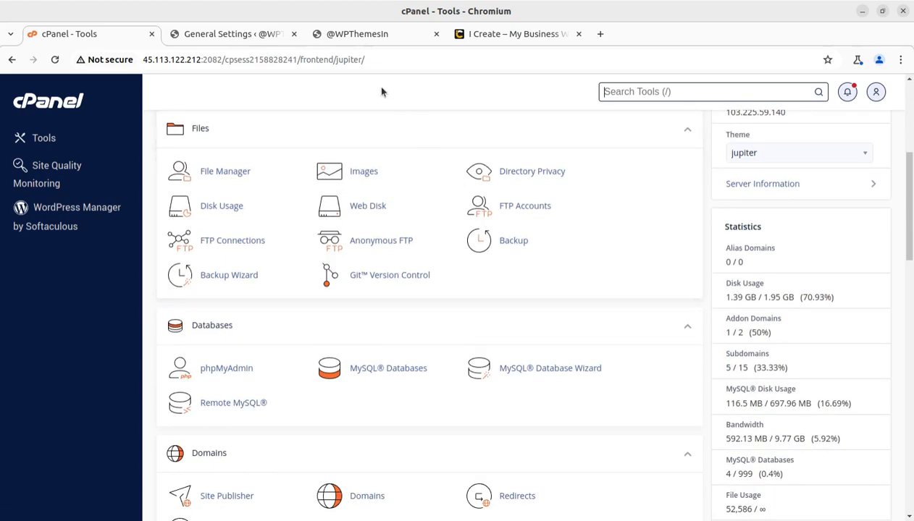
left_click(228, 36)
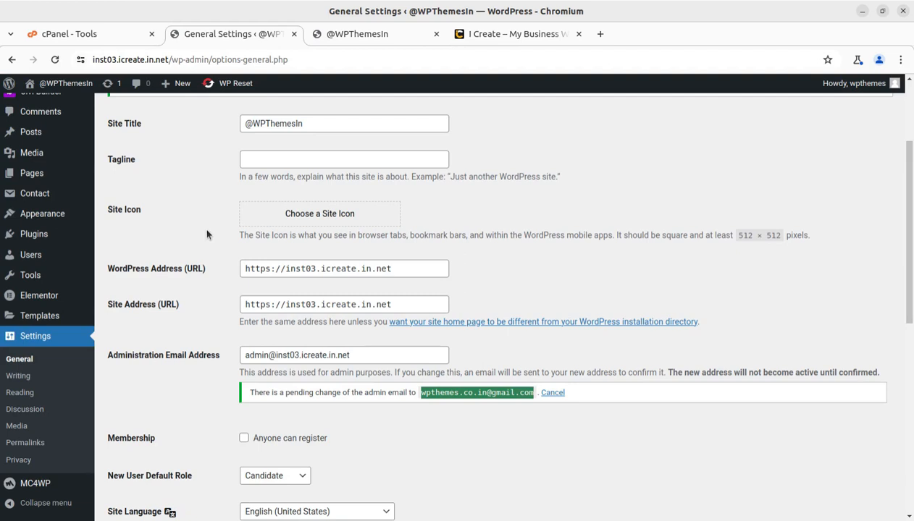
key("F5")
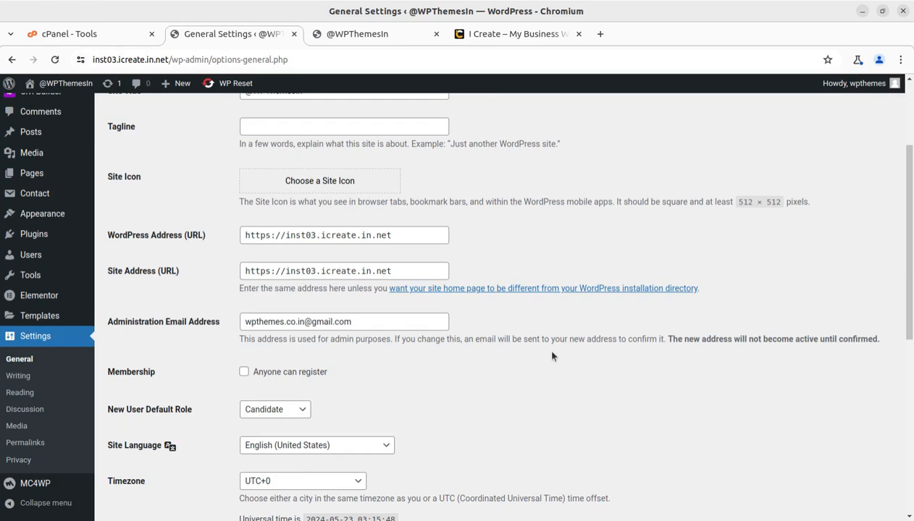
- Scroll General Settings to confirm the Administration Email Address now shows the Gmail address
left_click(69, 34)
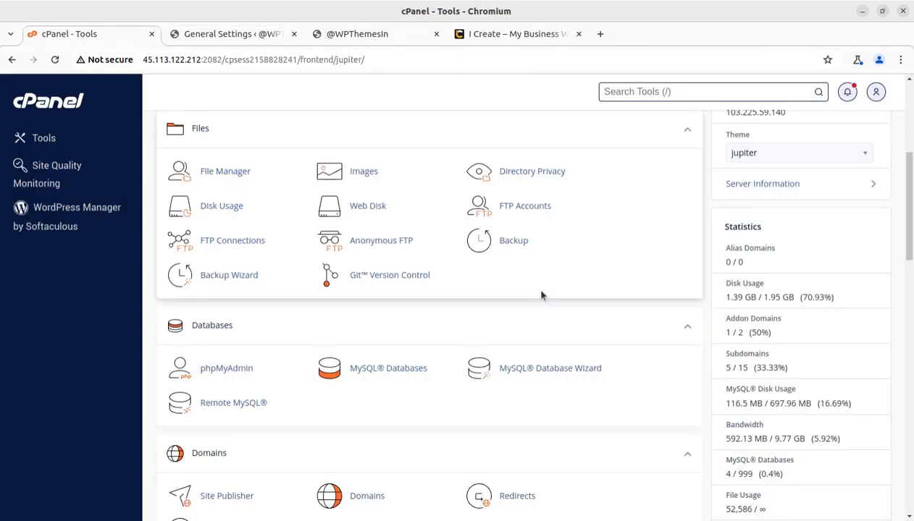
scroll(553, 304, "down", 3)
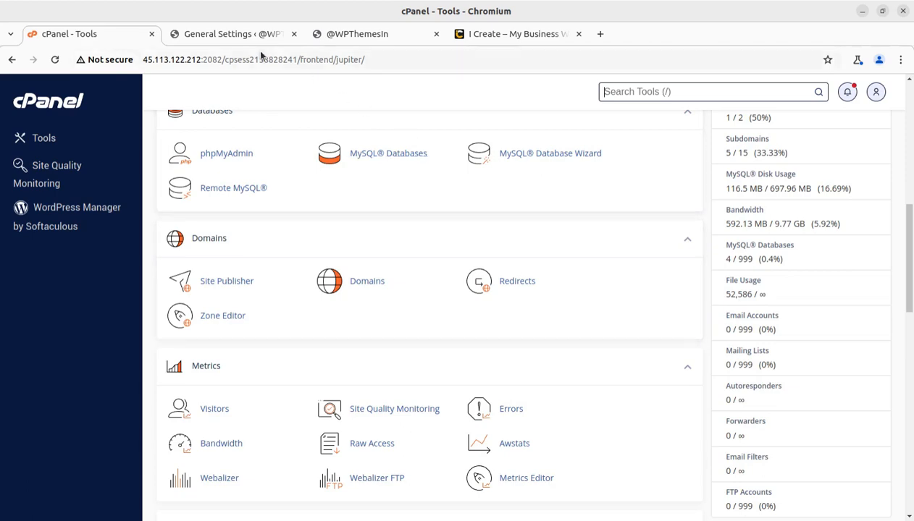
left_click(235, 34)
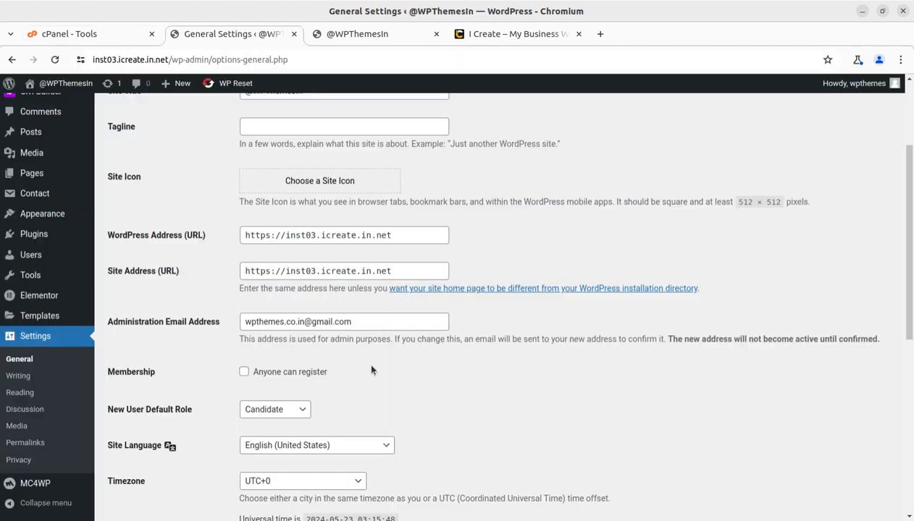
scroll(243, 301, "up", 3)
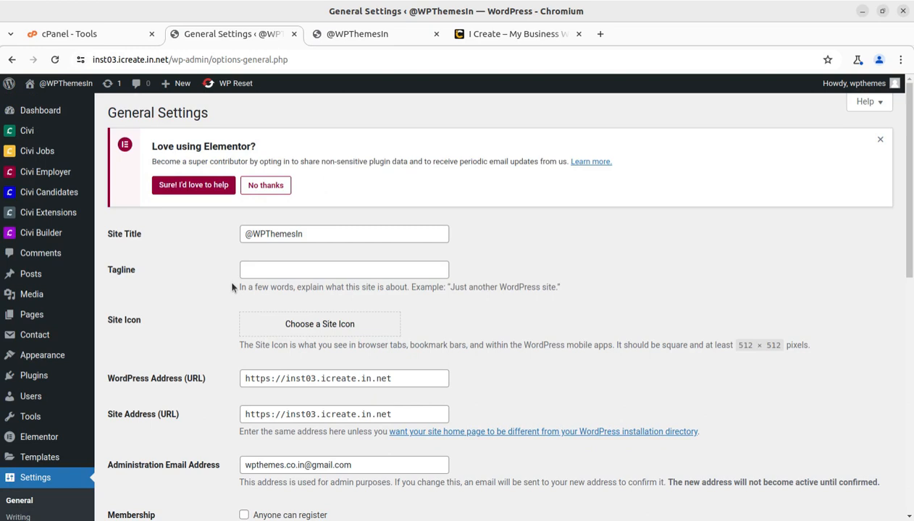
scroll(201, 320, "down", 2)
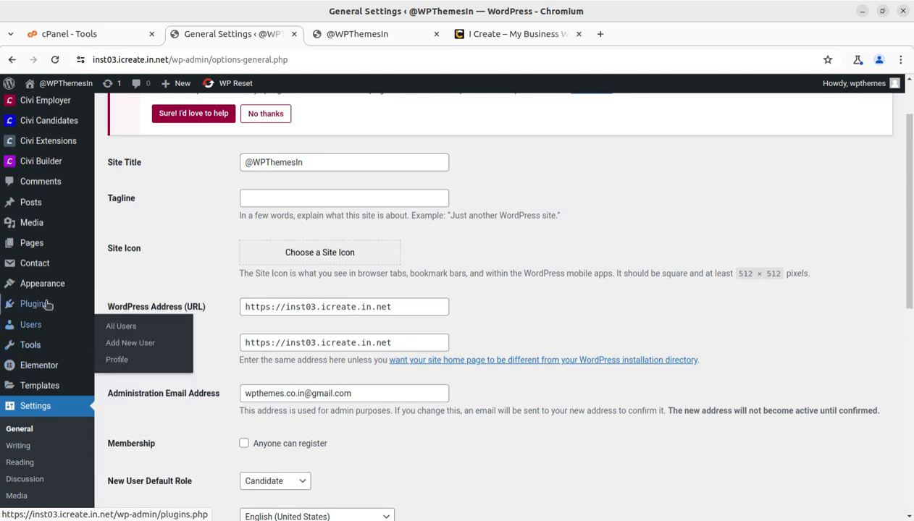
mouse_move(46, 291)
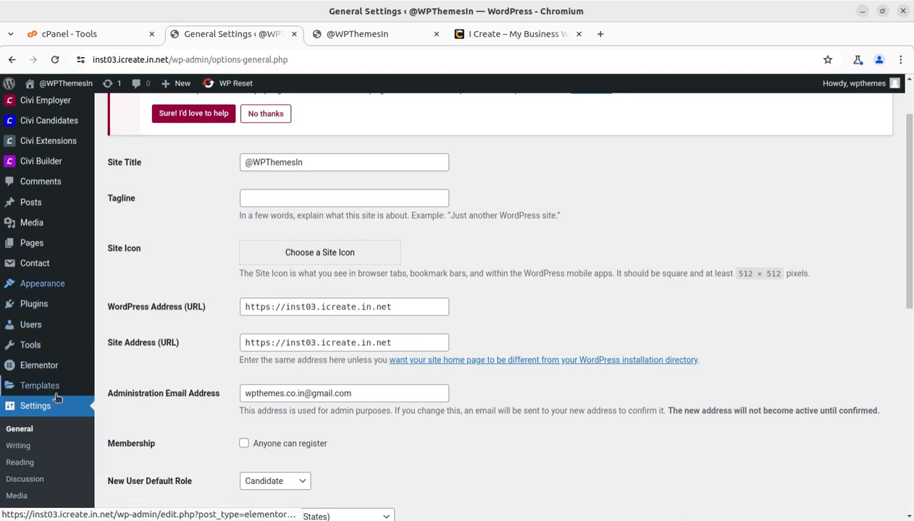
scroll(62, 405, "down", 4)
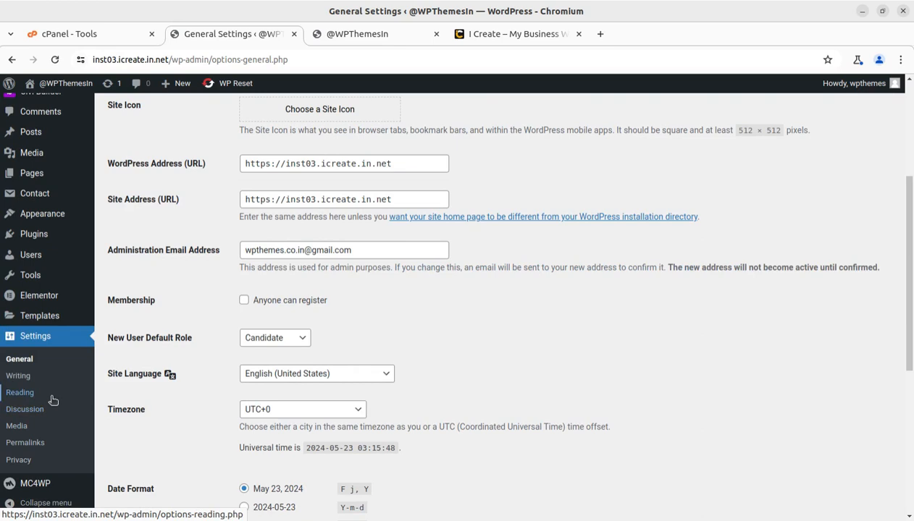
mouse_move(44, 261)
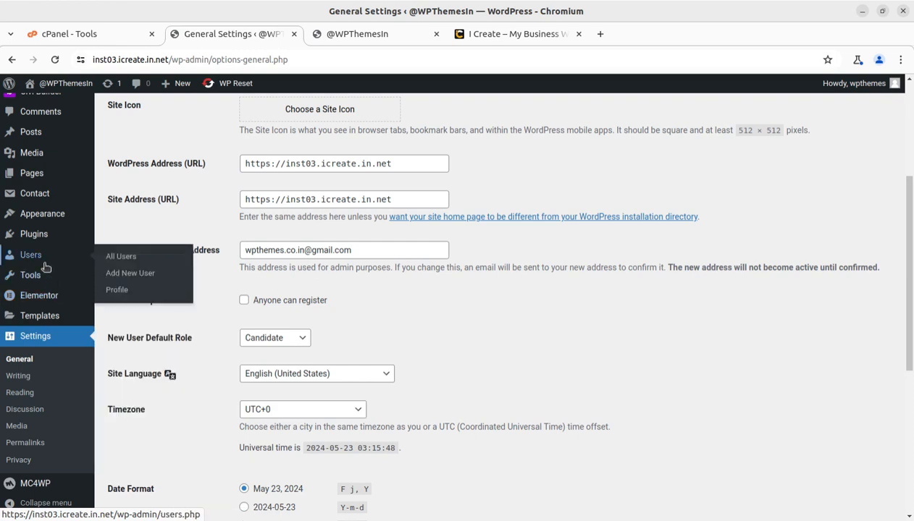
scroll(64, 366, "down", 4)
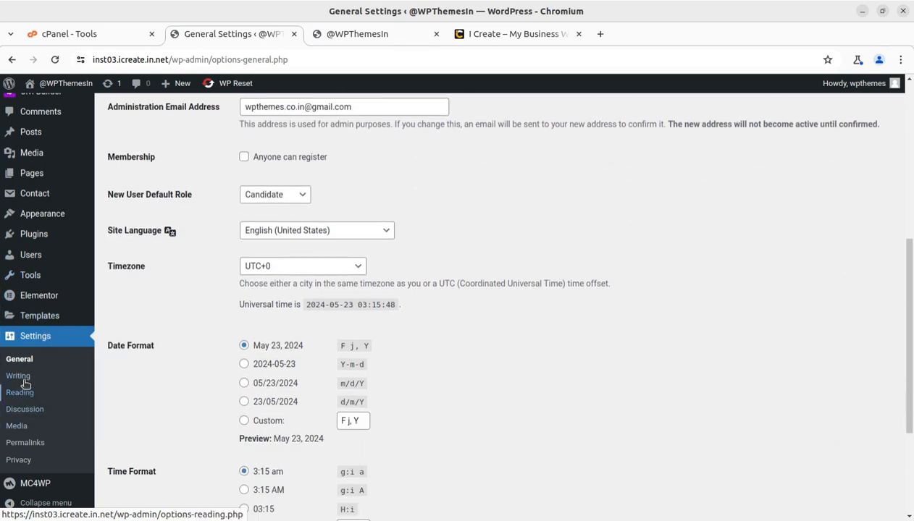
scroll(44, 338, "up", 5)
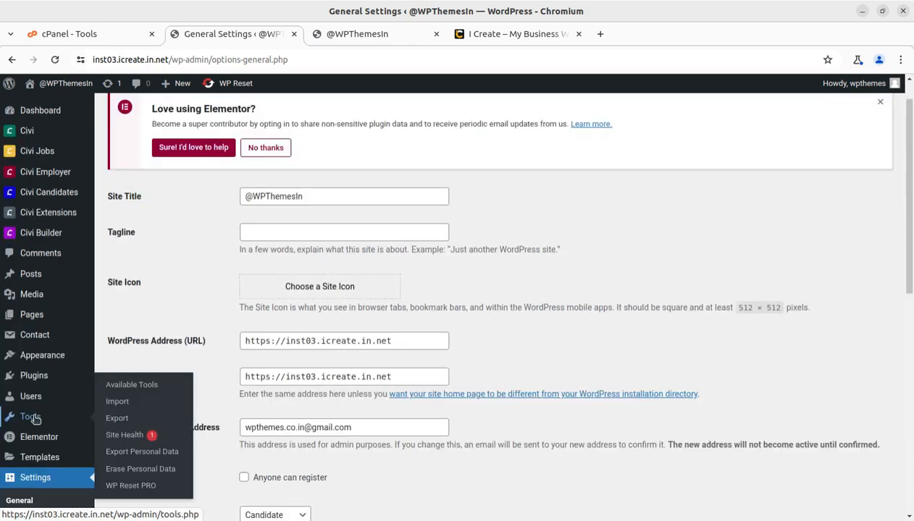
- Open Site Health's Info tab and expand the Database section
left_click(118, 438)
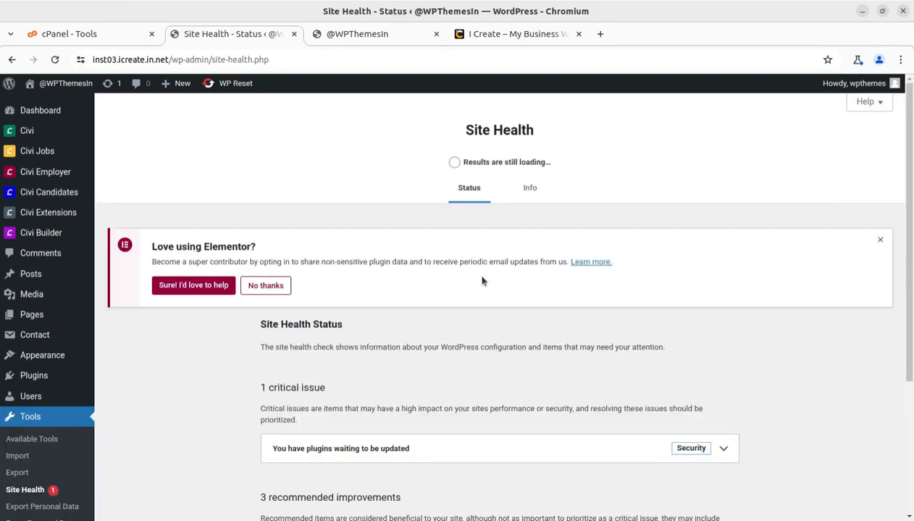
left_click(527, 193)
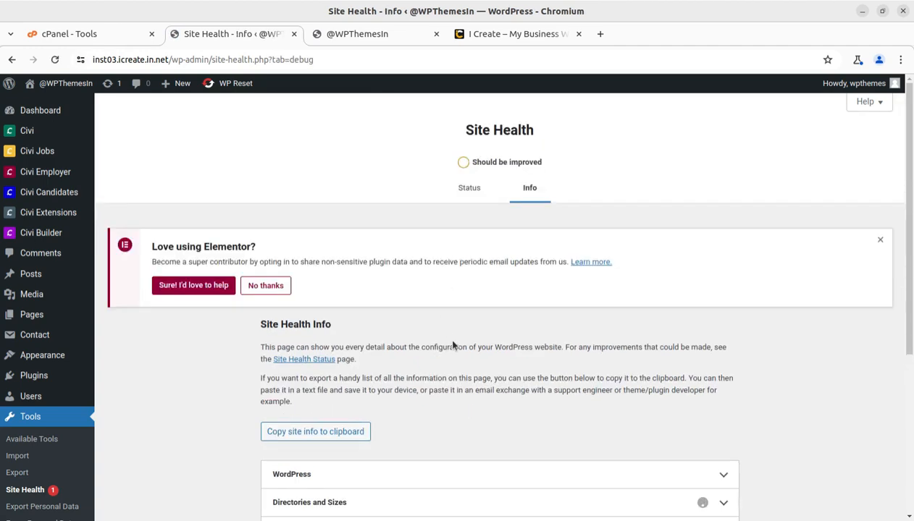
scroll(406, 365, "down", 3)
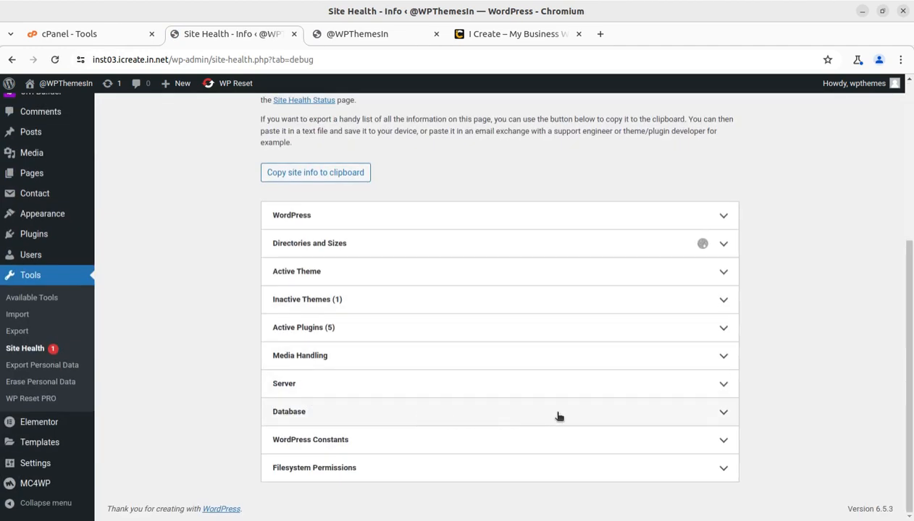
left_click(720, 413)
- Highlight the _inst03 part of the site's database name
scroll(604, 410, "down", 2)
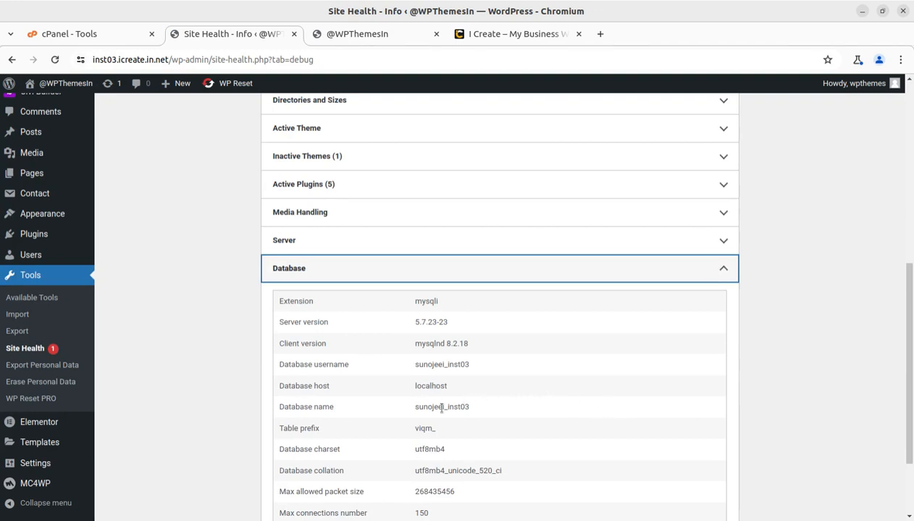
left_click_drag(470, 408, 444, 407)
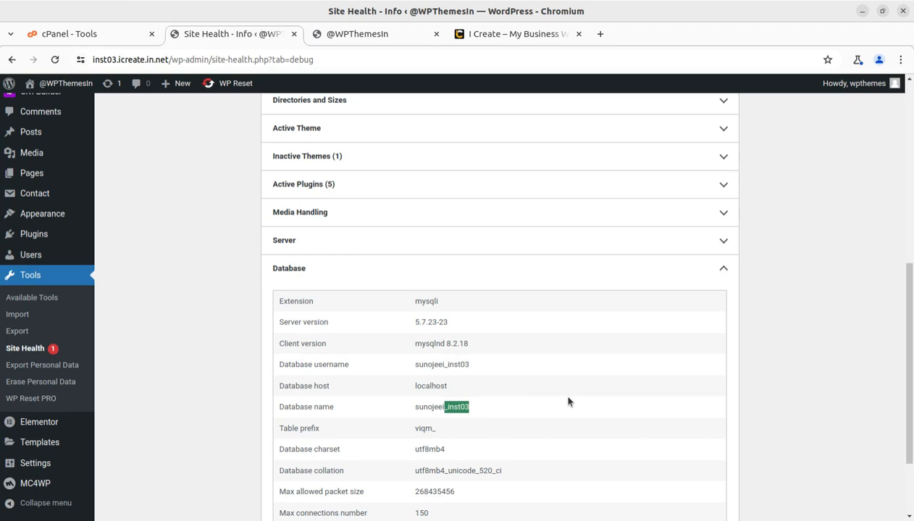
left_click(513, 408)
left_click_drag(445, 407, 476, 411)
- Launch phpMyAdmin from cPanel and open the sunojeei_inst03 database's table list
left_click(106, 40)
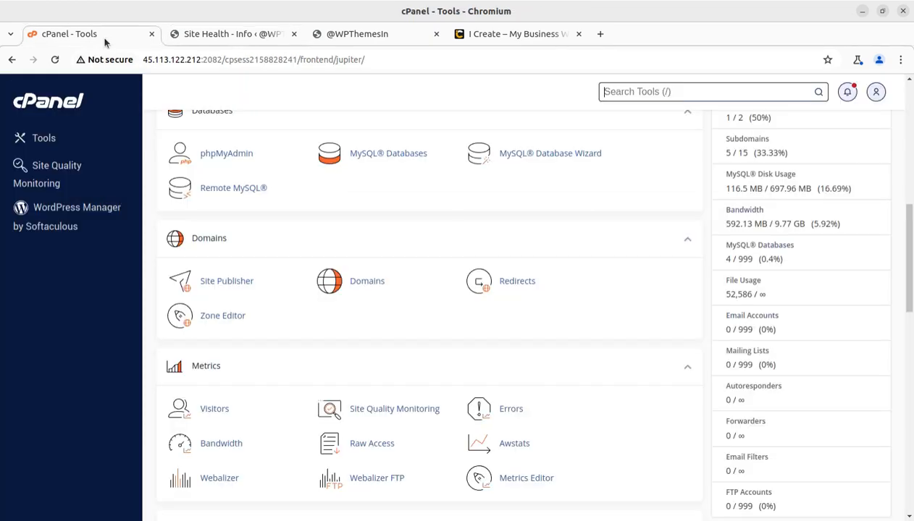
scroll(295, 360, "down", 5)
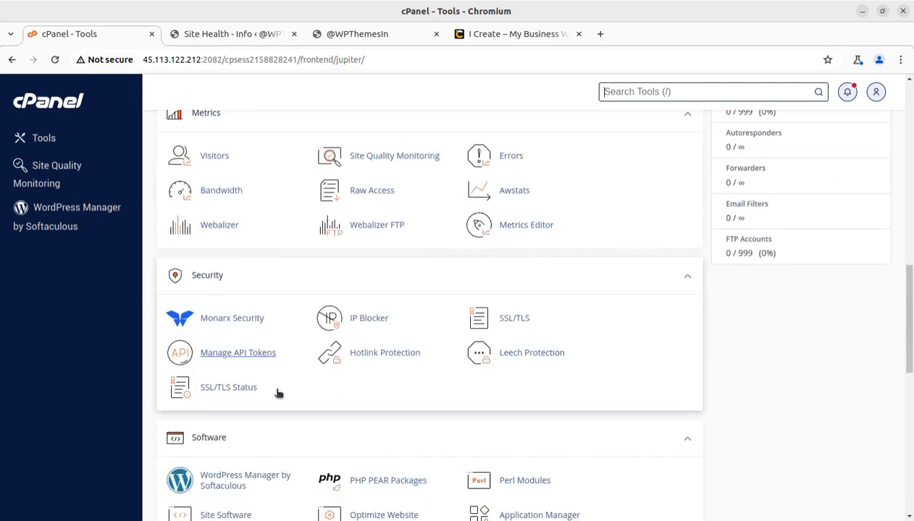
scroll(278, 394, "down", 2)
scroll(246, 358, "up", 3)
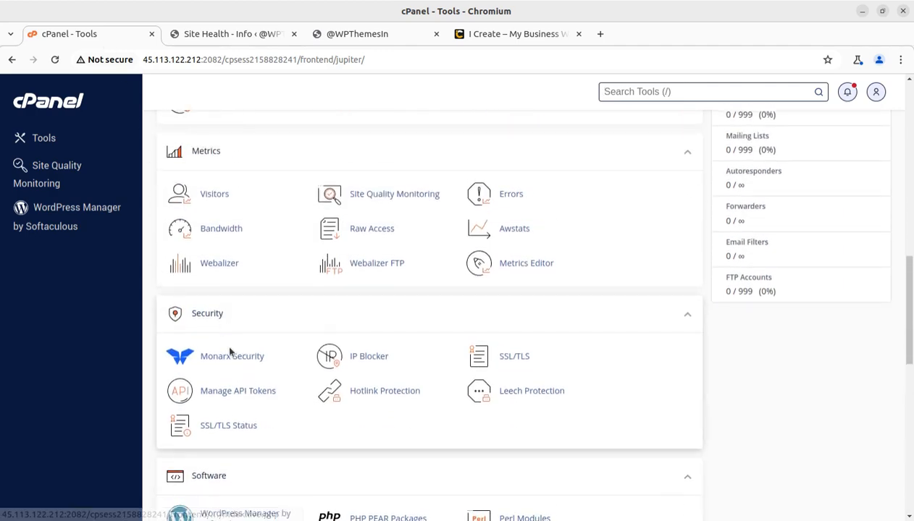
scroll(230, 352, "up", 4)
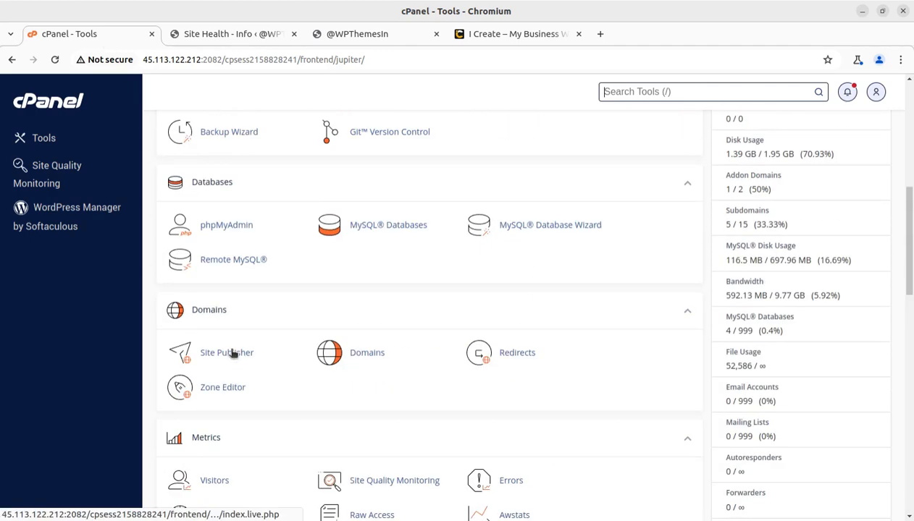
left_click(224, 226)
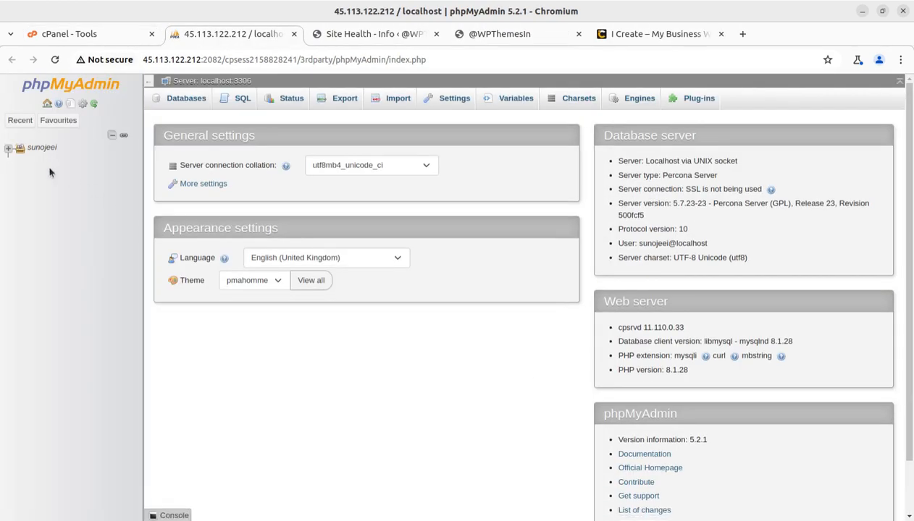
left_click(8, 148)
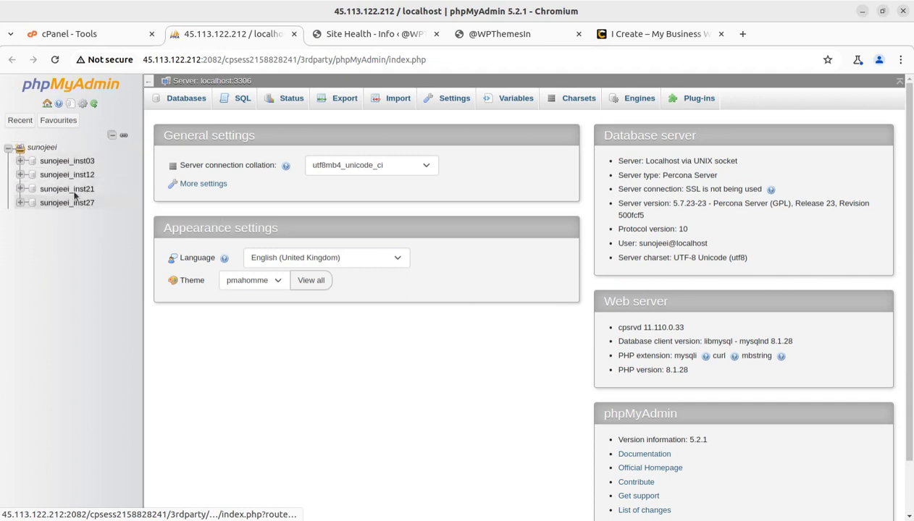
left_click(71, 163)
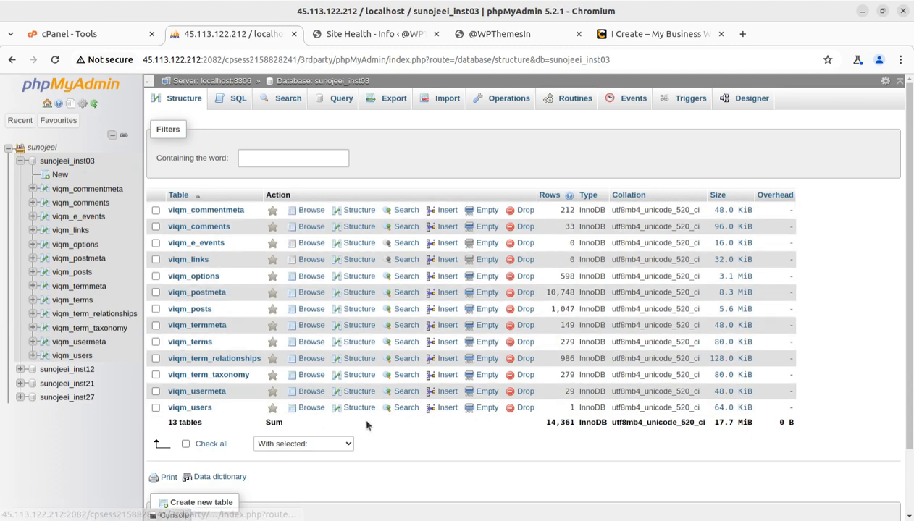
- Confirm the admin_email row in viqm_options holds the Gmail address, then browse viqm_users
left_click(205, 278)
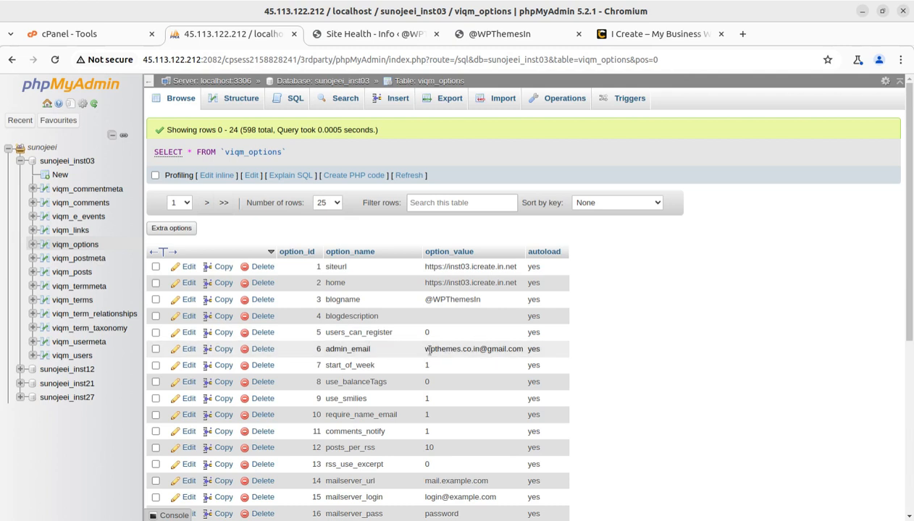
left_click(184, 349)
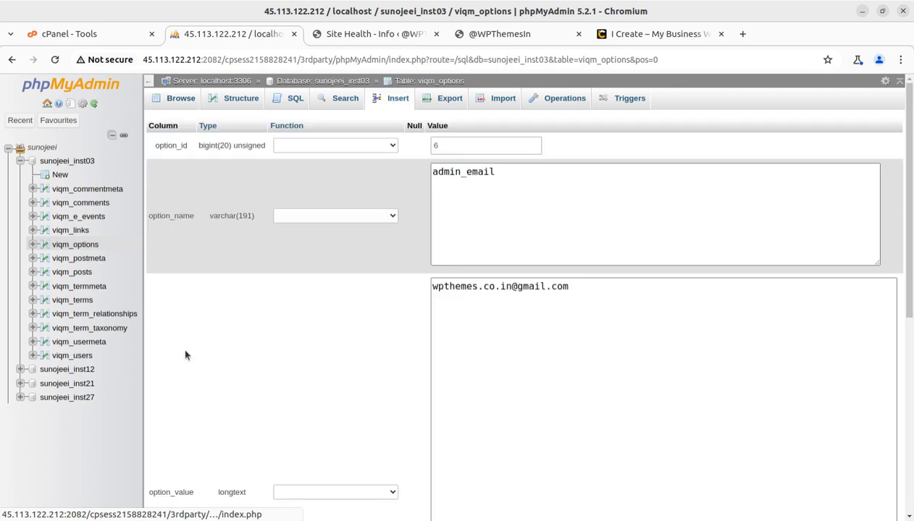
left_click_drag(570, 286, 427, 282)
scroll(719, 369, "down", 5)
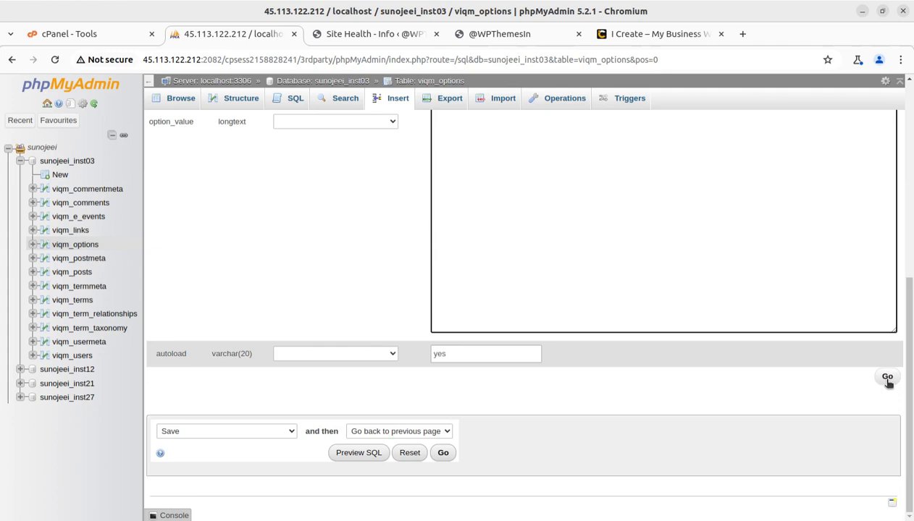
scroll(732, 381, "up", 3)
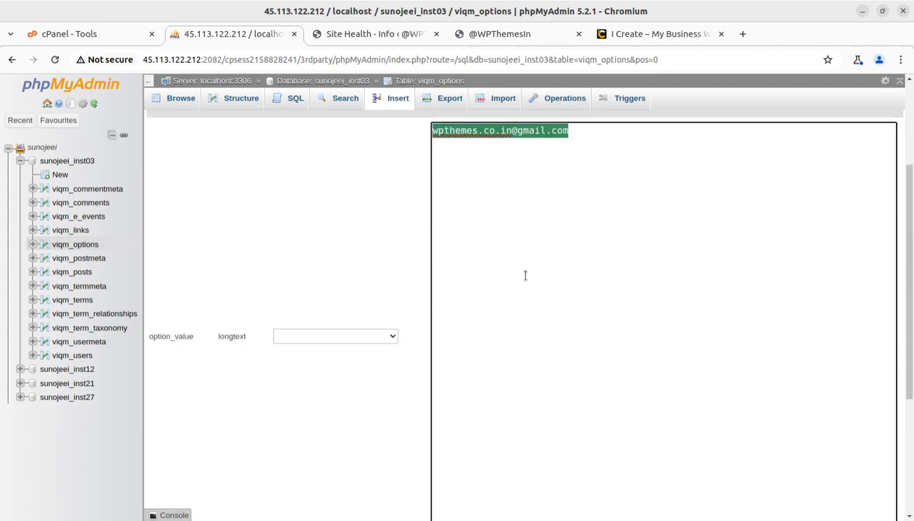
scroll(525, 275, "up", 2)
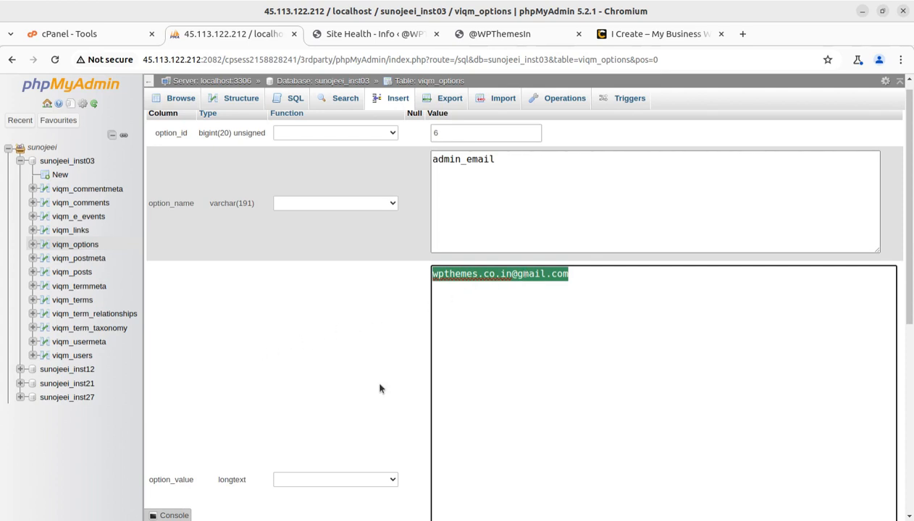
left_click(84, 358)
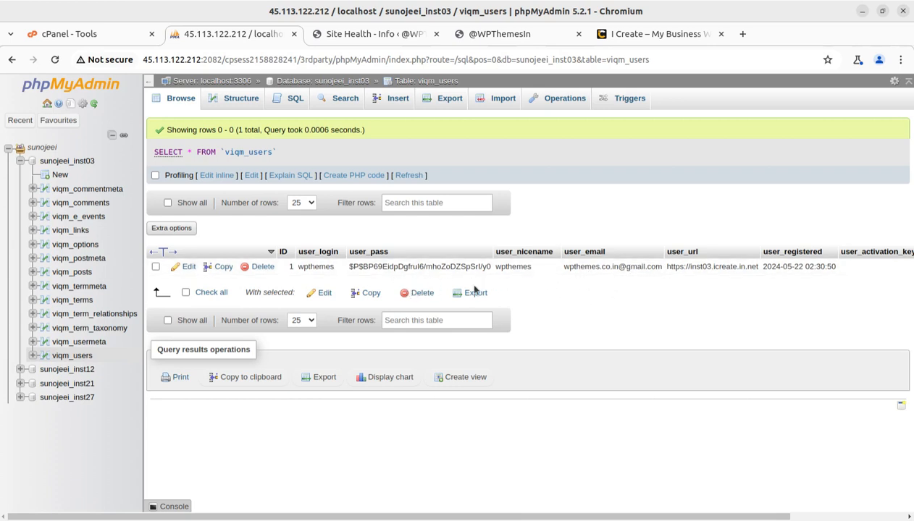
- Verify in the viqm_users edit form that user ID 1's user_email is the Gmail address, then return to cPanel Tools
left_click(185, 266)
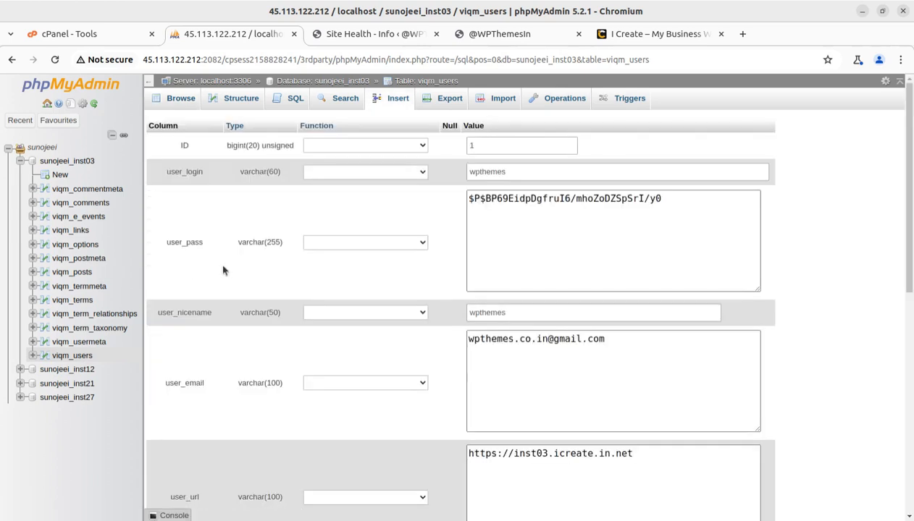
left_click_drag(621, 338, 466, 341)
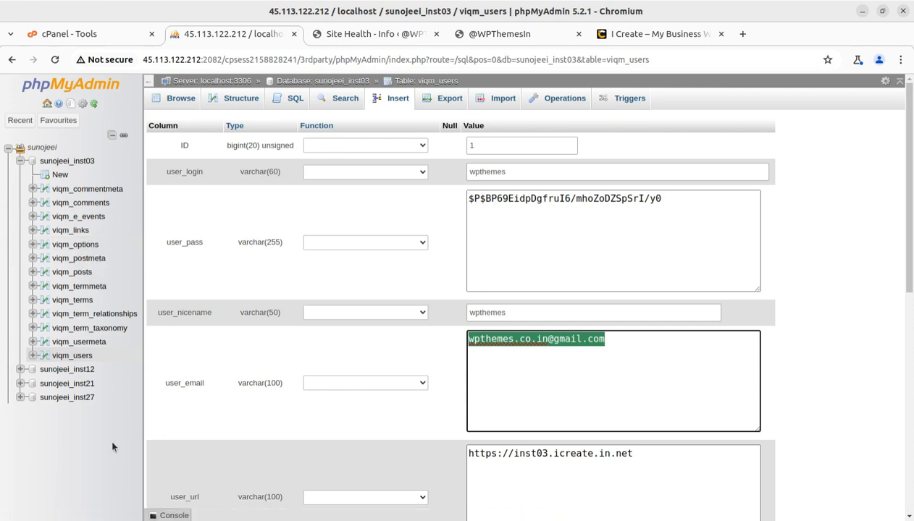
left_click(93, 36)
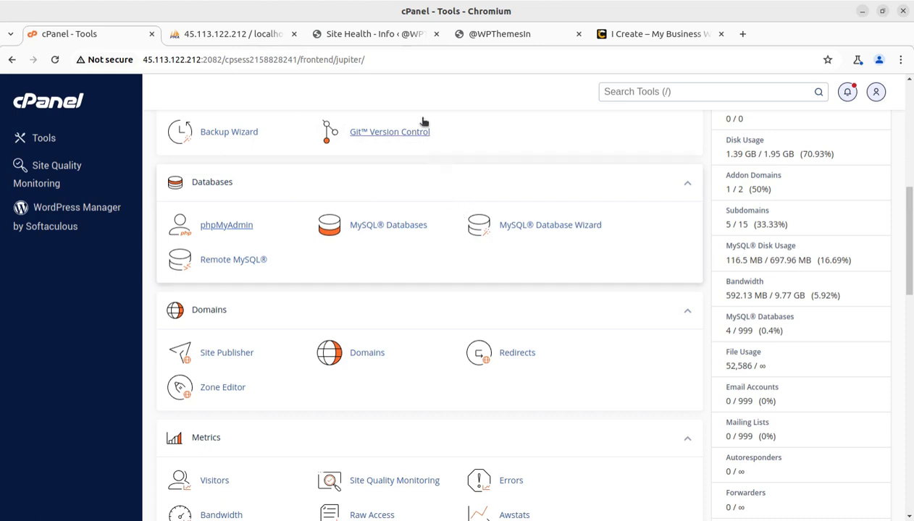
left_click(538, 38)
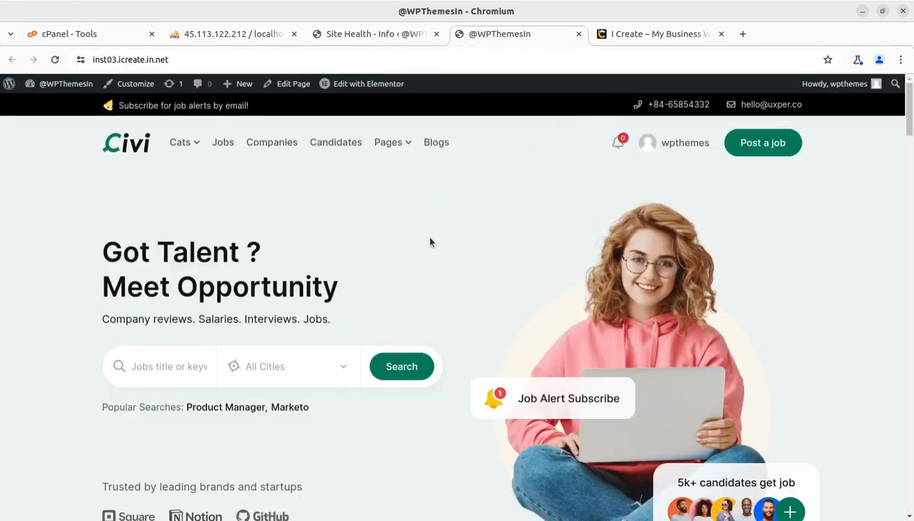